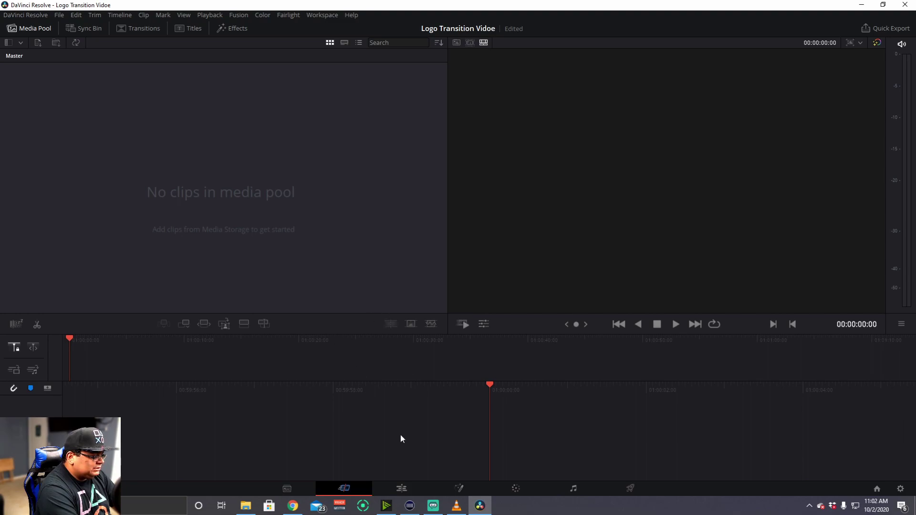
- On the Edit page, import the metal logo2 image from the Pics folder on the Desktop into the media pool
click(400, 491)
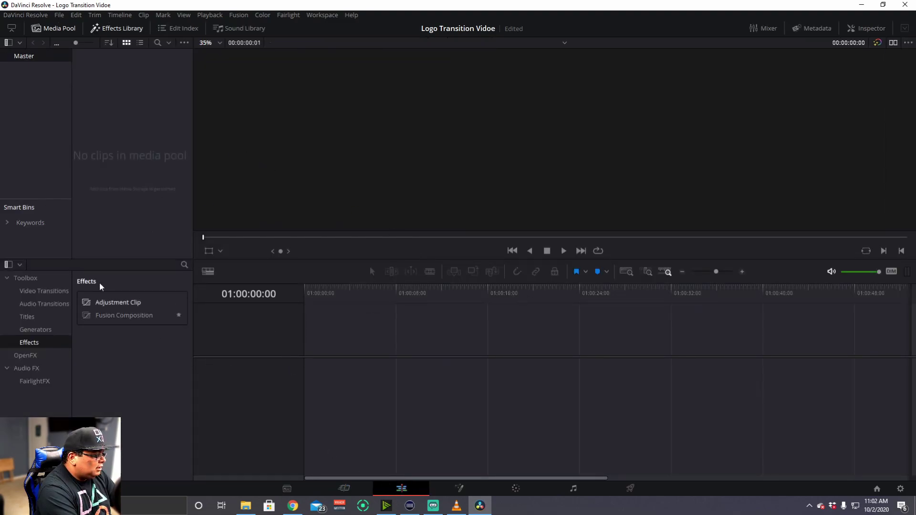
right_click(107, 139)
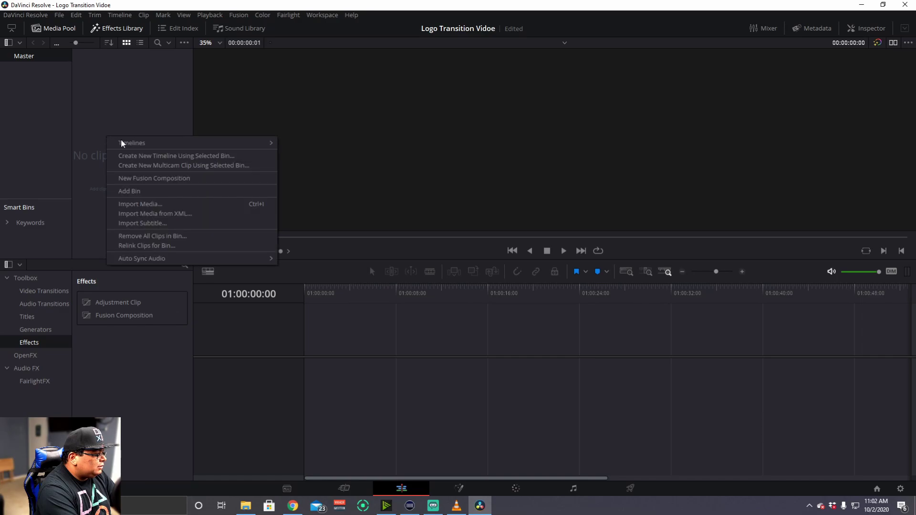
click(152, 205)
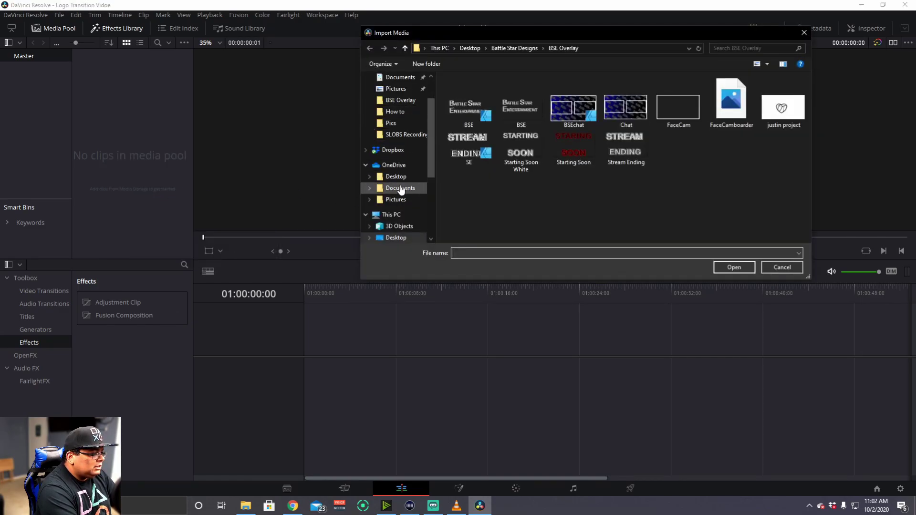
scroll(401, 195, down, 1)
click(399, 203)
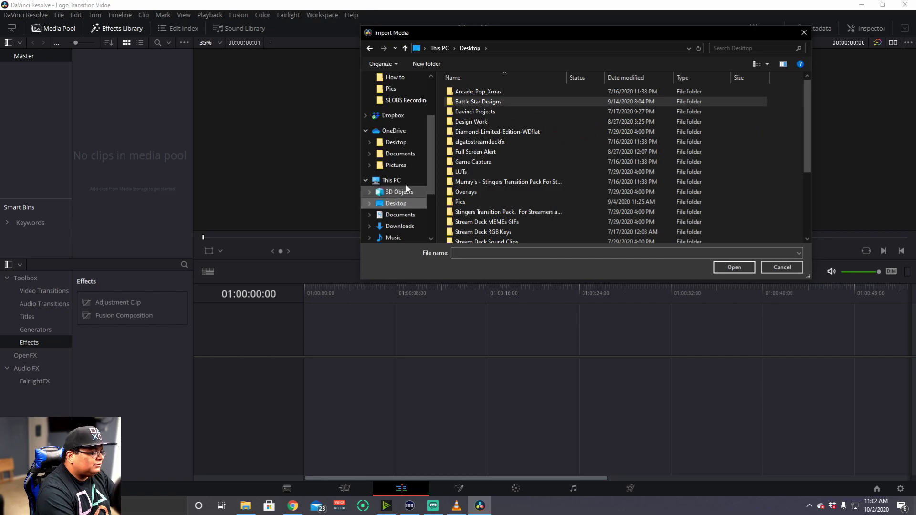
double_click(476, 202)
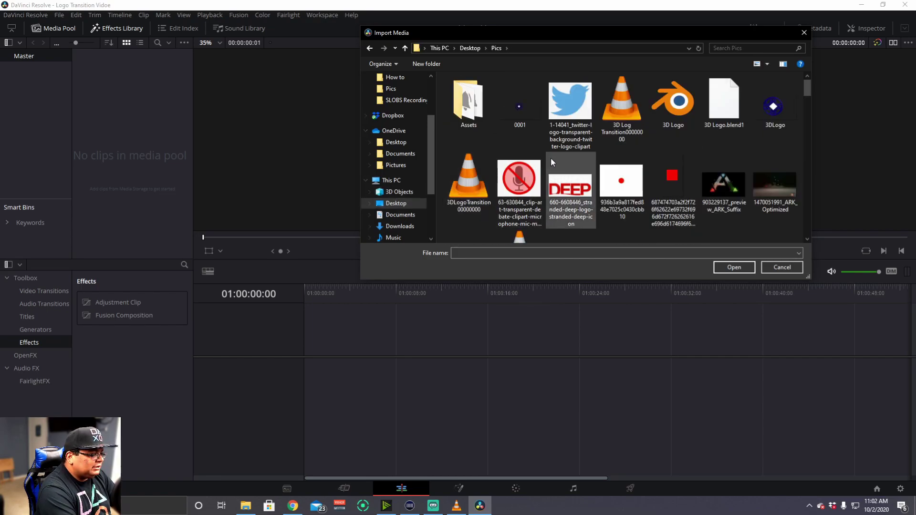
scroll(550, 158, down, 5)
scroll(626, 155, down, 12)
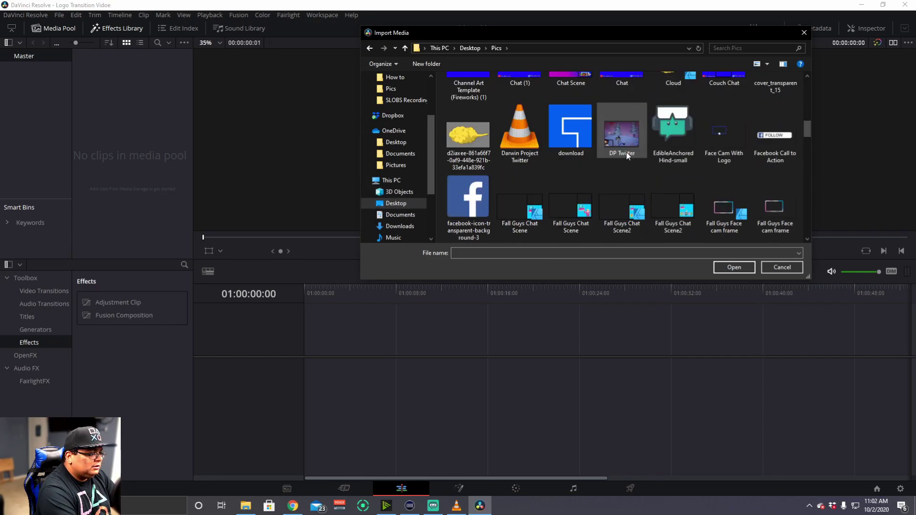
scroll(644, 156, down, 3)
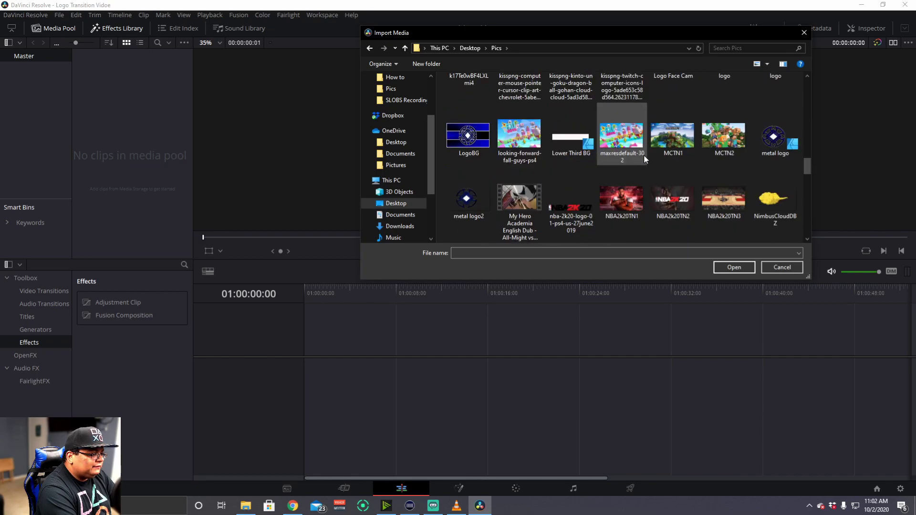
double_click(475, 201)
- Place metal logo2.png at the start of a new timeline, preview it briefly and return the playhead to the beginning
click(131, 79)
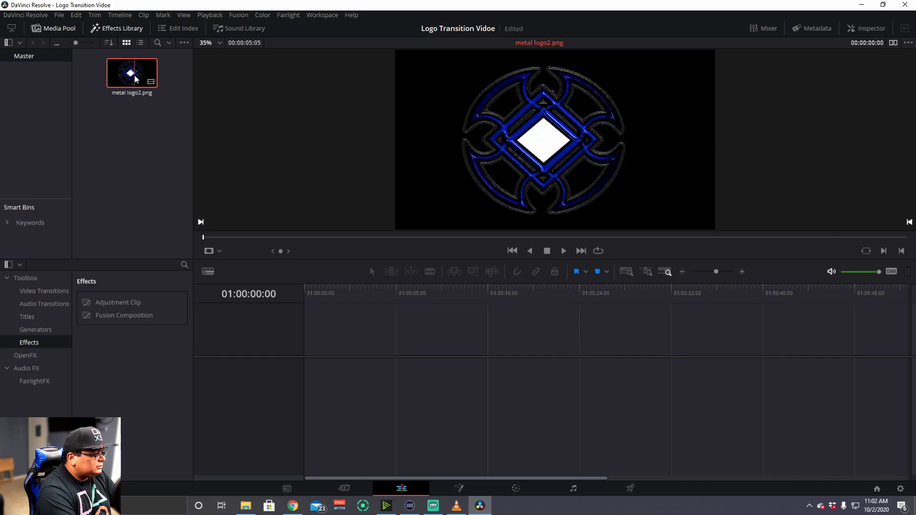
drag(128, 82, 314, 353)
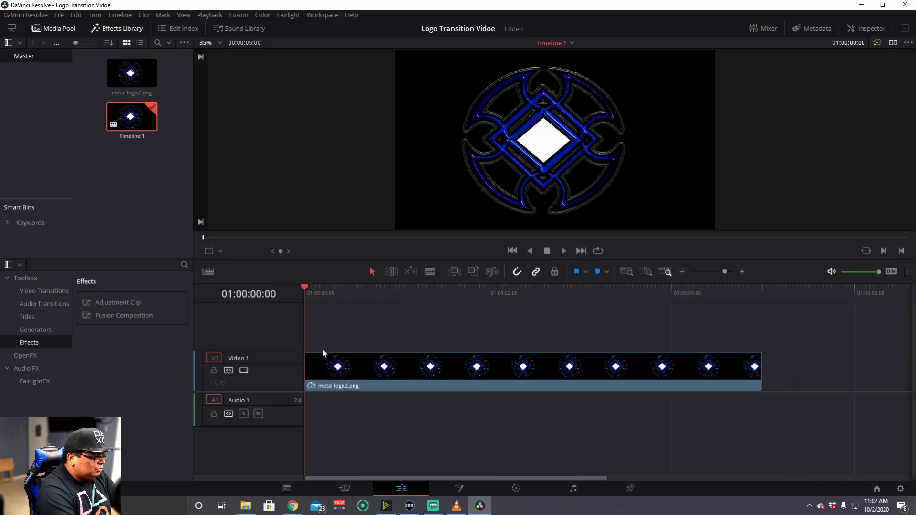
click(563, 251)
click(548, 251)
drag(498, 287, 311, 292)
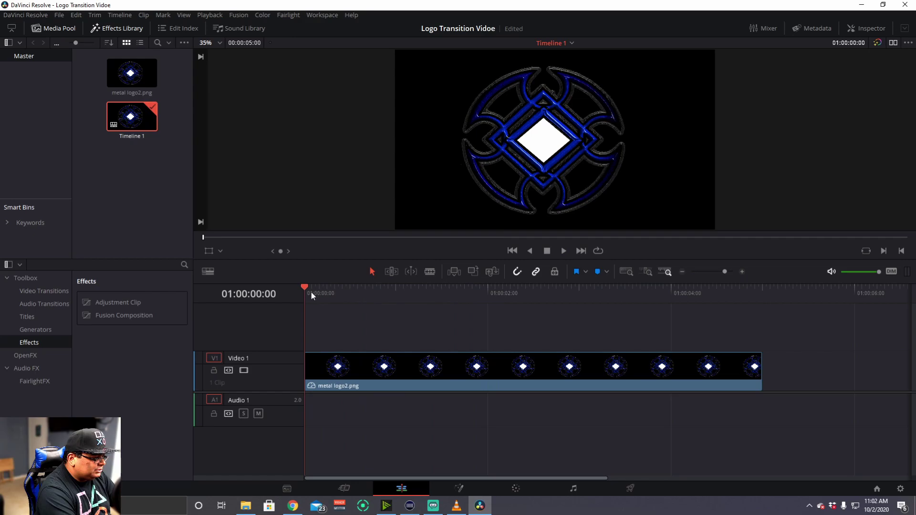
- Convert the logo clip on Video 1 into a compound clip named Compound Clip 1
right_click(415, 365)
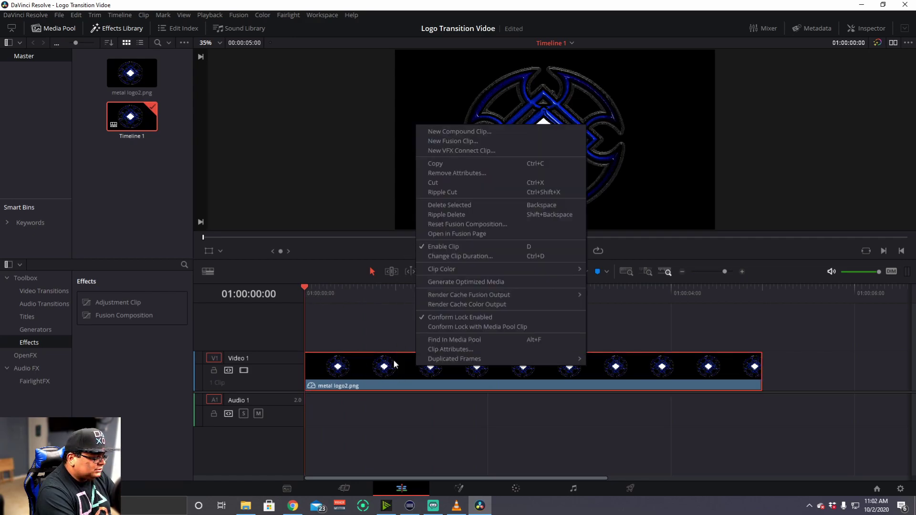
click(471, 130)
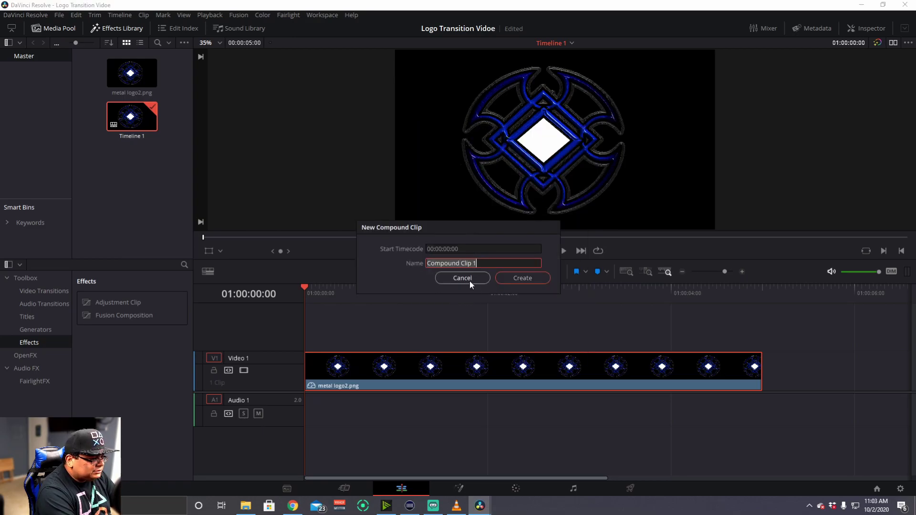
click(526, 280)
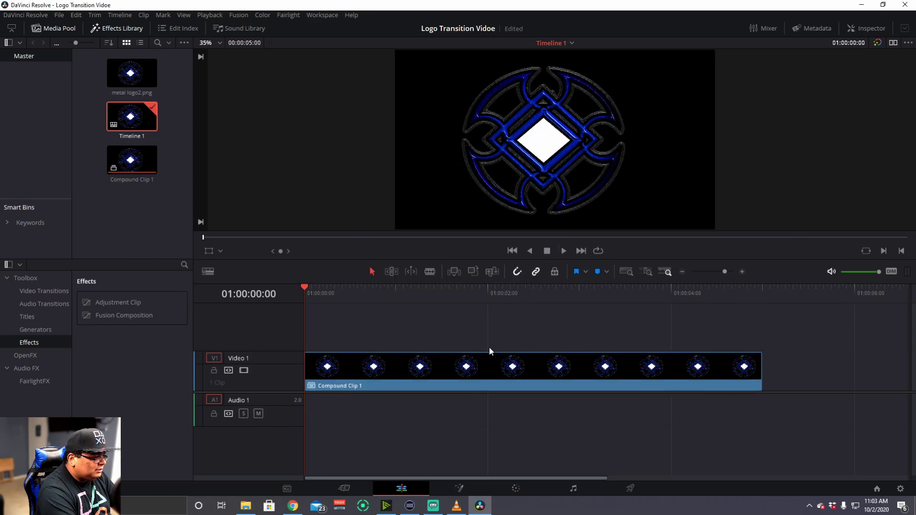
- Open the compound clip on the Fusion page, limit the render range to frames 0–59 and return the playhead to frame 0
click(458, 489)
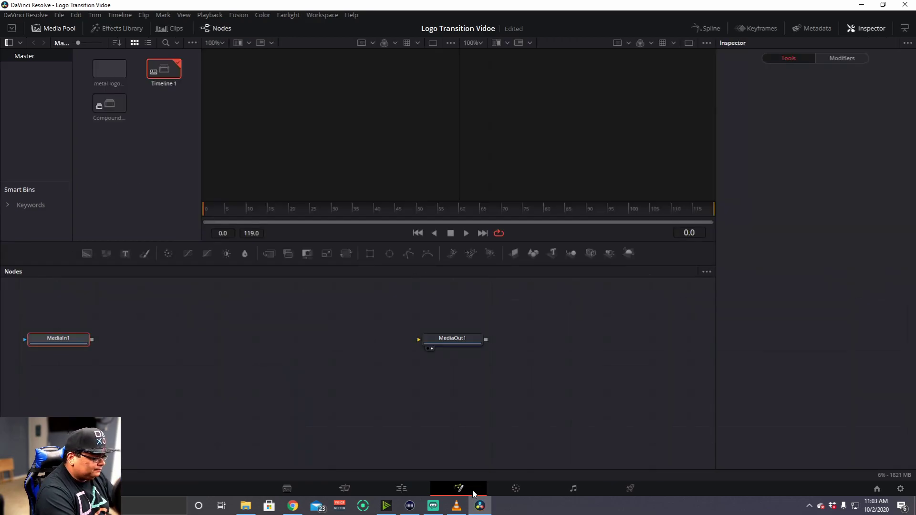
mouse_move(95, 339)
mouse_down()
mouse_move(96, 319)
mouse_move(95, 339)
mouse_up()
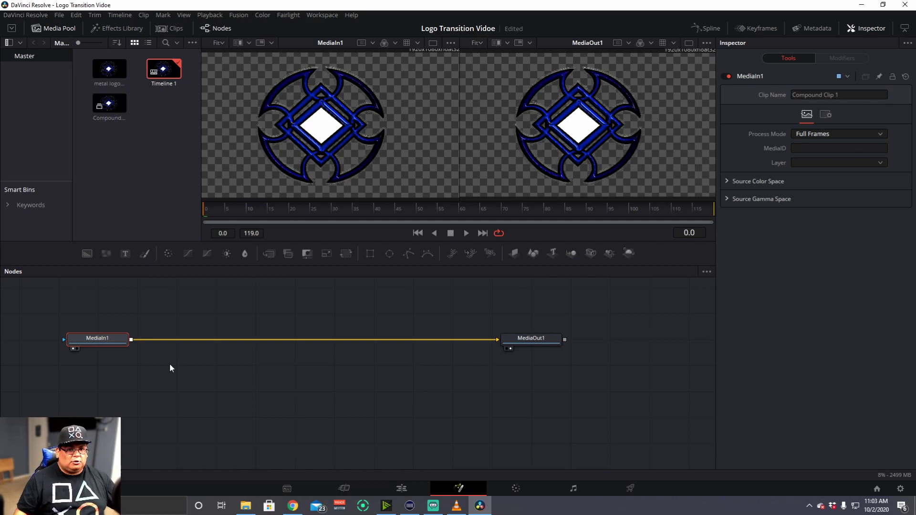
right_click(281, 345)
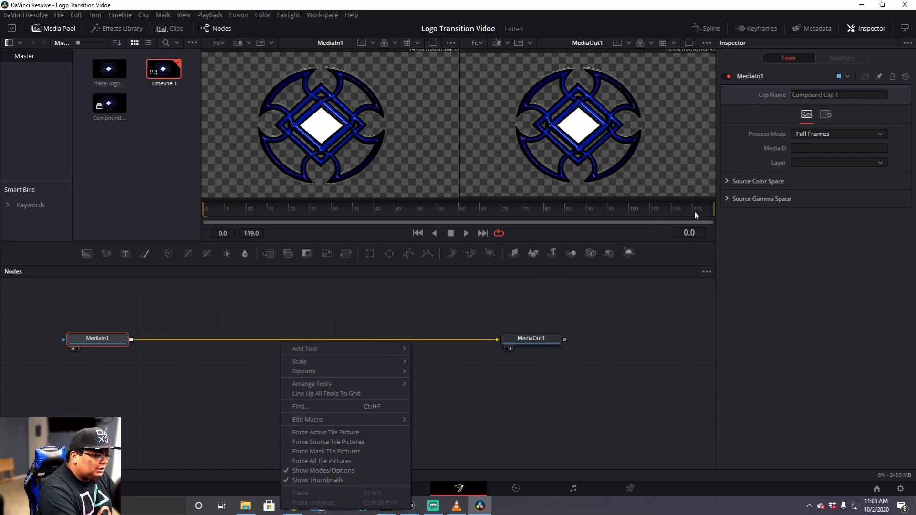
click(714, 210)
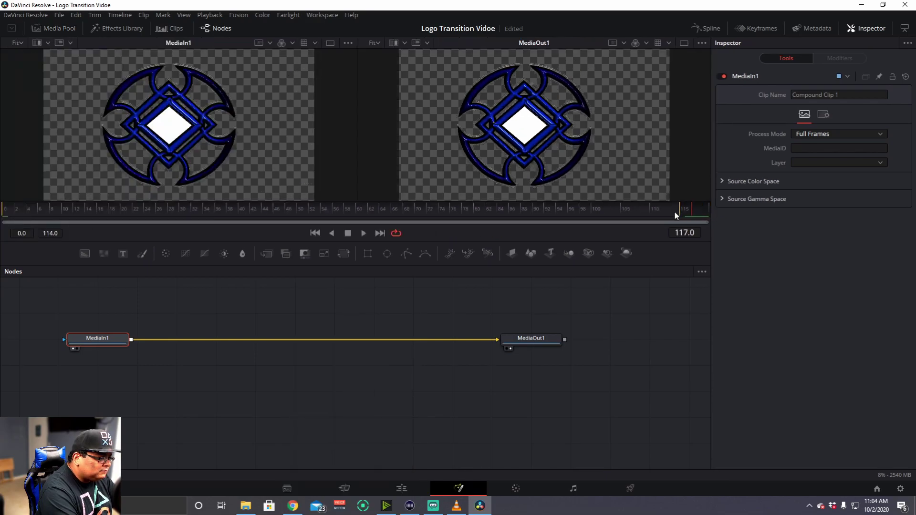
drag(674, 211, 510, 213)
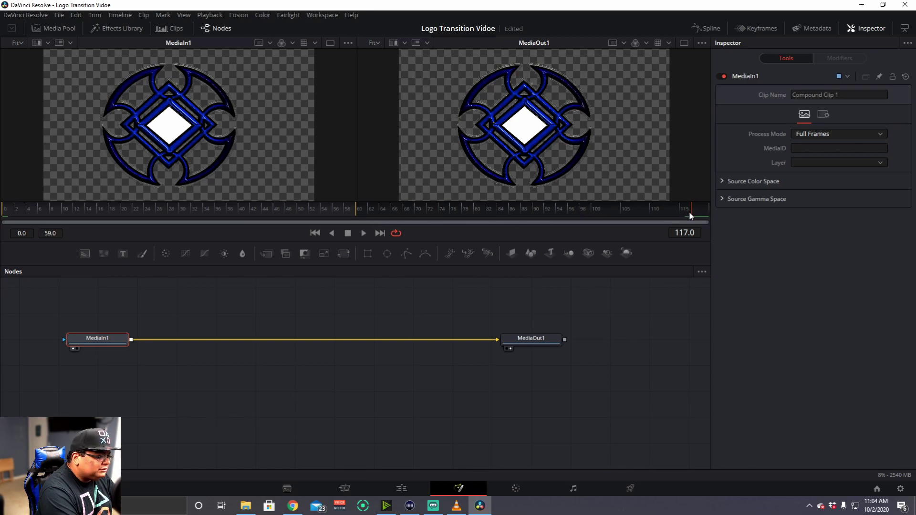
drag(690, 211, 262, 215)
drag(99, 222, 1, 230)
- Remove the direct link between MediaIn1 and MediaOut1 and connect a Transform node between them
click(276, 340)
right_click(301, 339)
key(Delete)
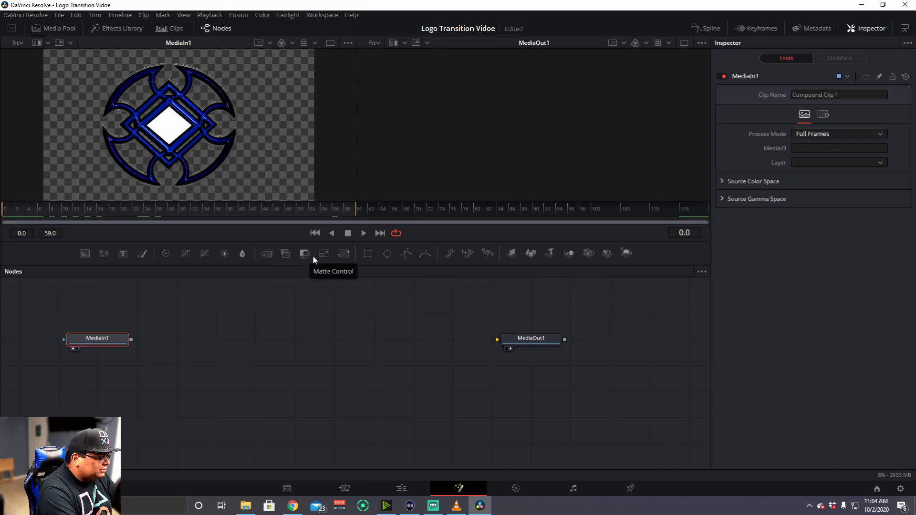
click(343, 253)
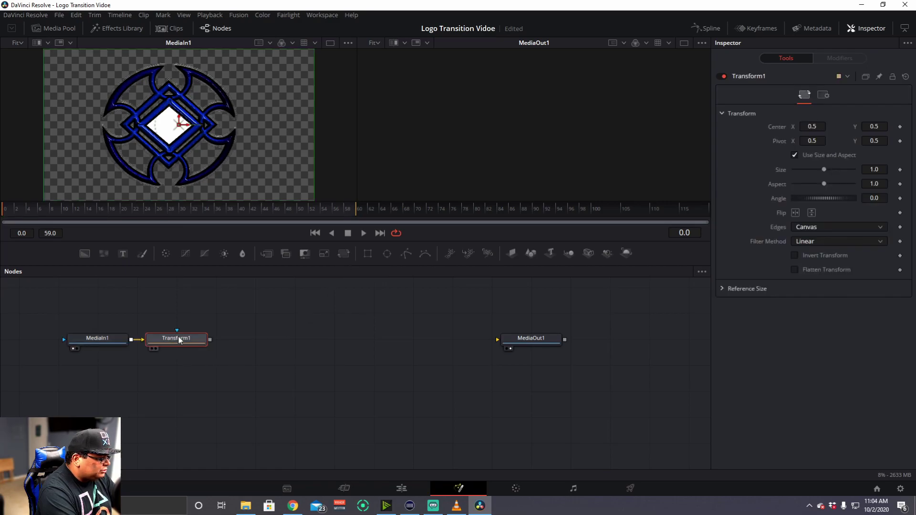
drag(177, 336, 211, 340)
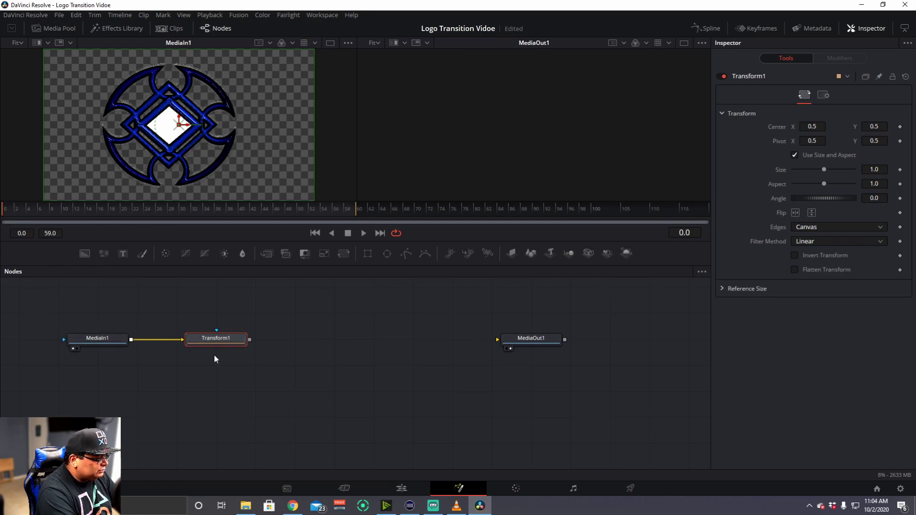
drag(250, 339, 530, 339)
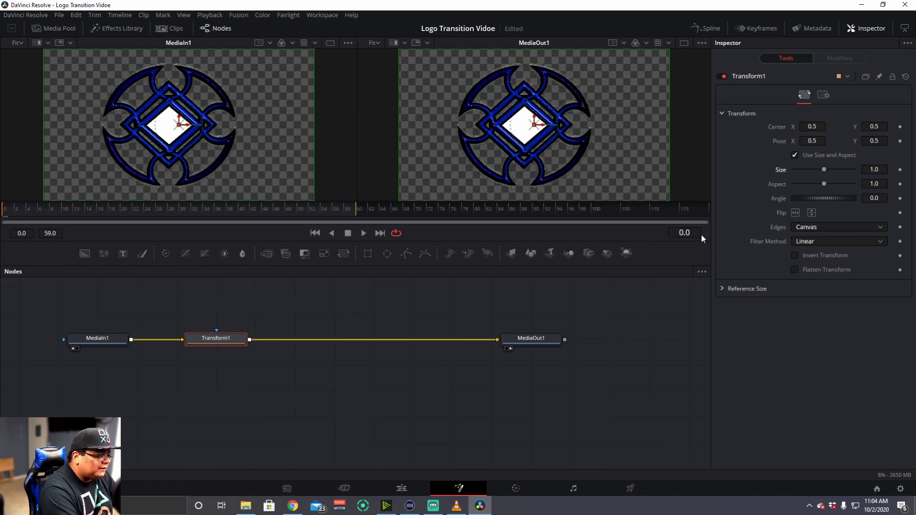
- Shrink the logo to a Transform1 size of 0.03 and show Transform1 in the first viewer
drag(825, 170, 796, 171)
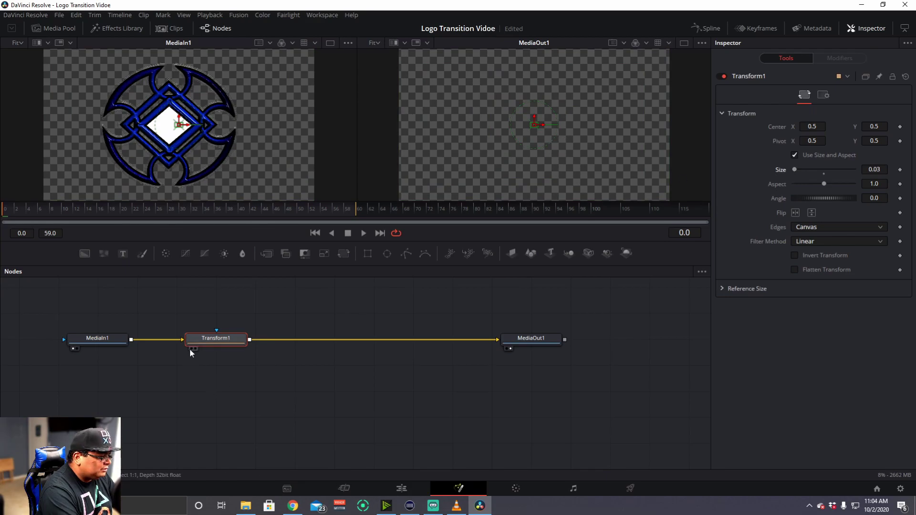
click(191, 349)
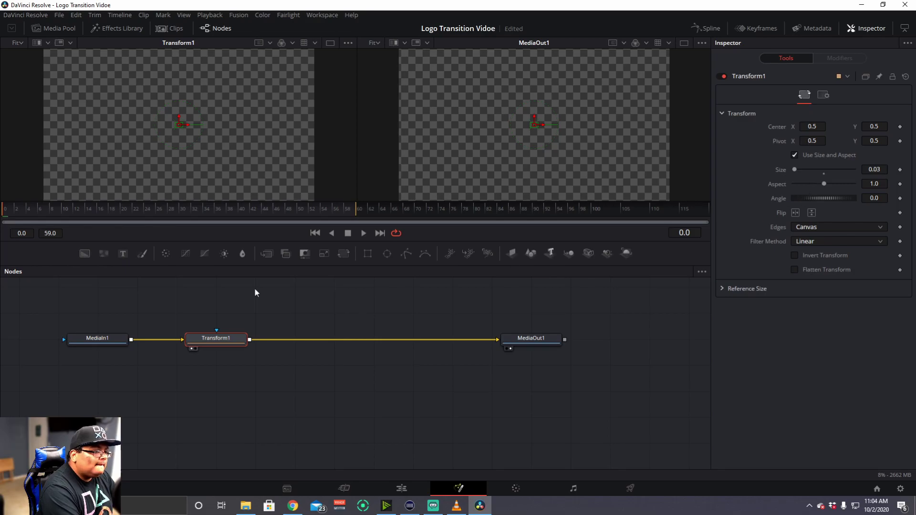
drag(6, 211, 181, 207)
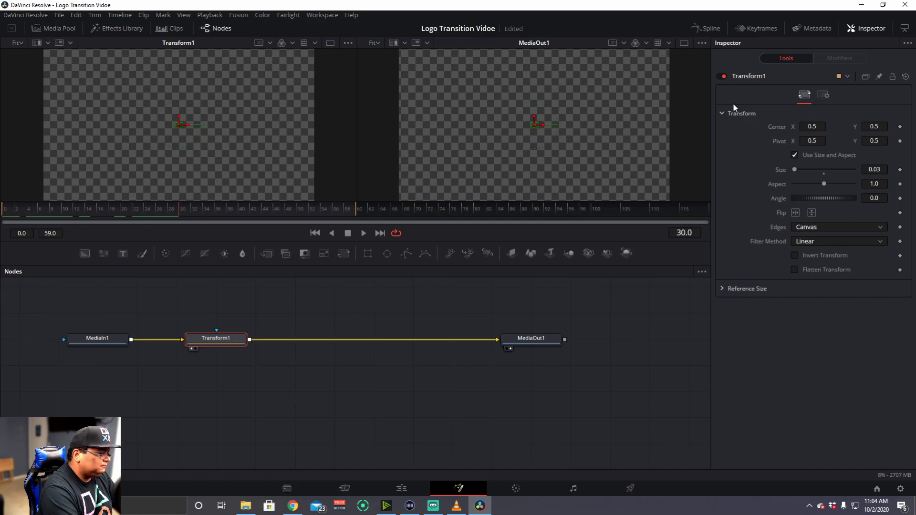
drag(795, 169, 828, 178)
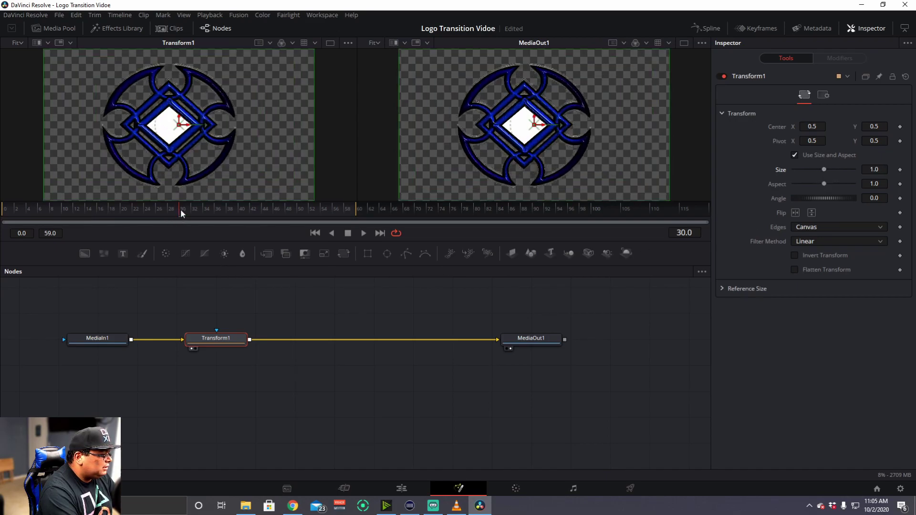
drag(62, 214, 1, 223)
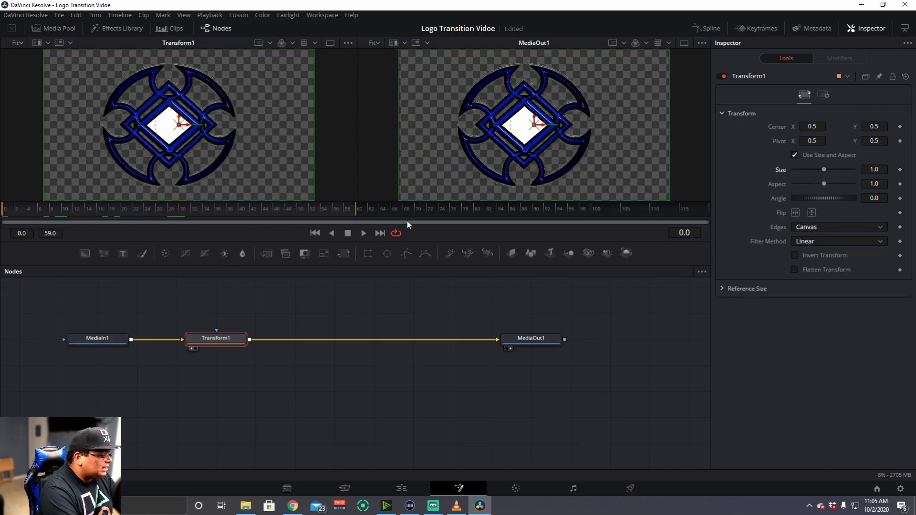
- Keyframe the Transform1 size from 0.0 at frame 0 to 5.0 at frame 30
drag(823, 169, 773, 170)
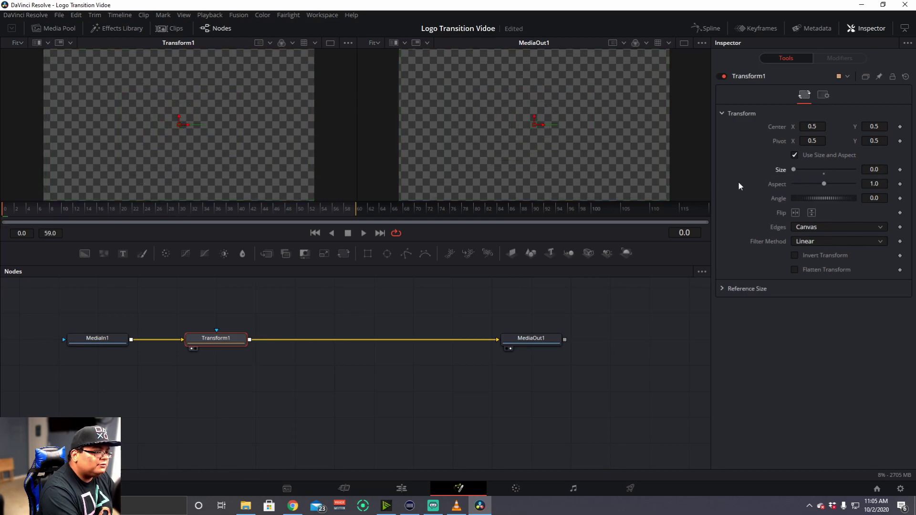
click(900, 170)
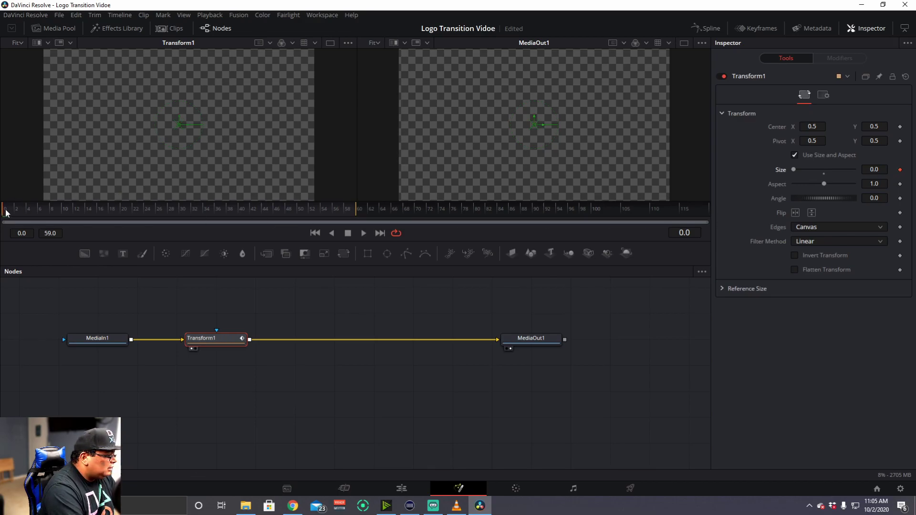
drag(13, 209, 93, 210)
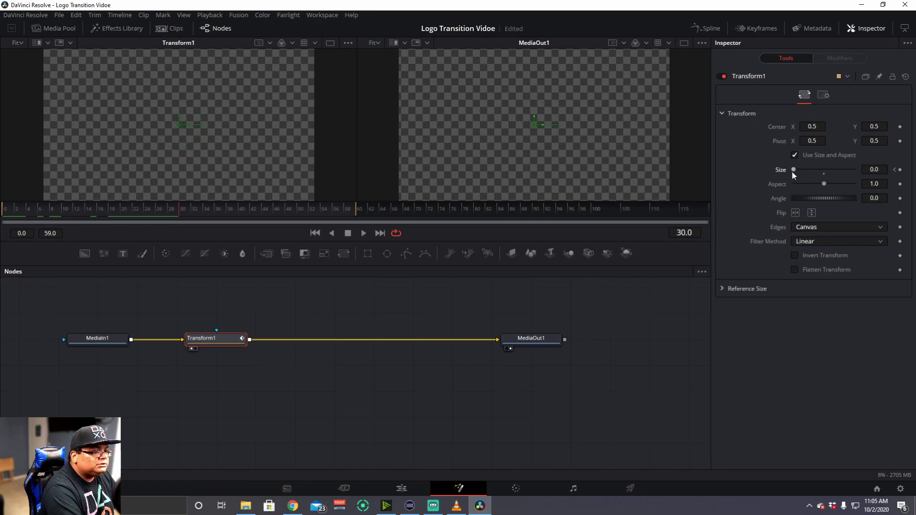
drag(794, 171, 861, 171)
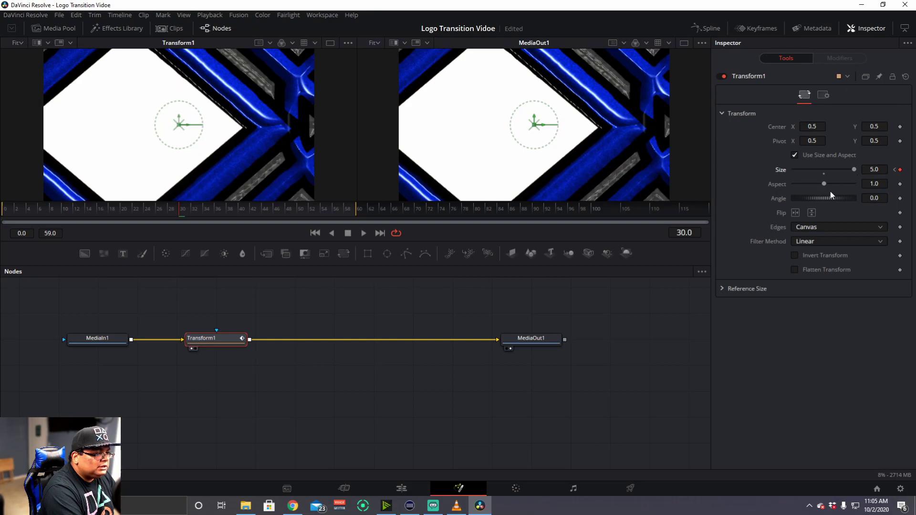
- Shift the enlarged logo horizontally at frame 30 to a center of about X 0.67, Y 0.497, so the white diamond fills the view
drag(534, 126, 576, 129)
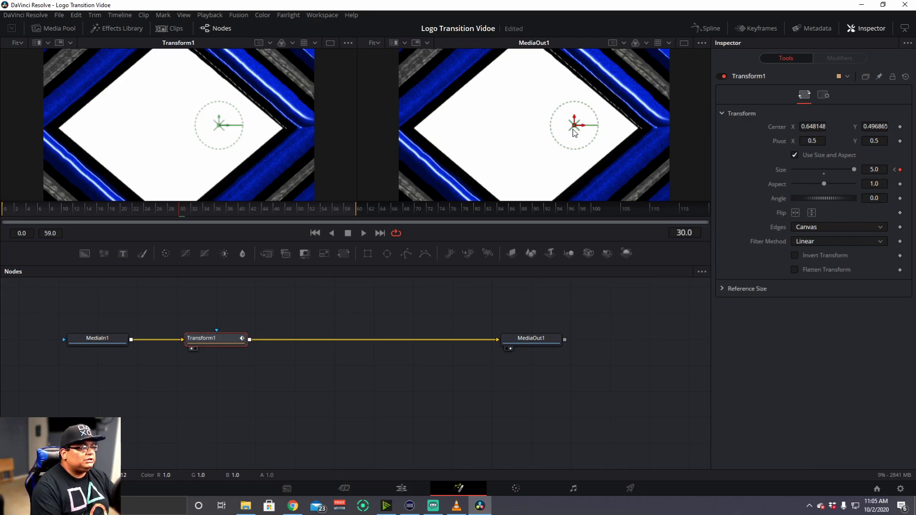
drag(576, 128, 580, 133)
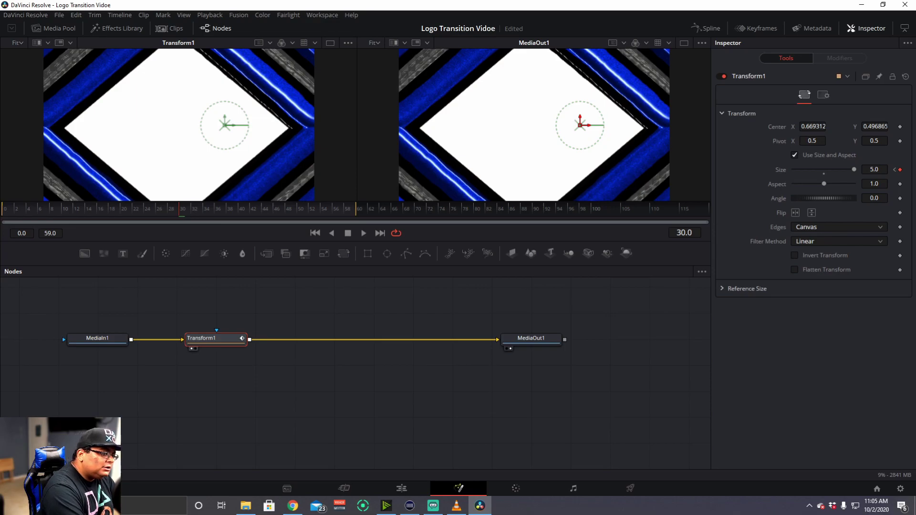
- Keyframe the Transform1 size to 0.0 at frame 60 so the enlarged logo shrinks away
click(176, 208)
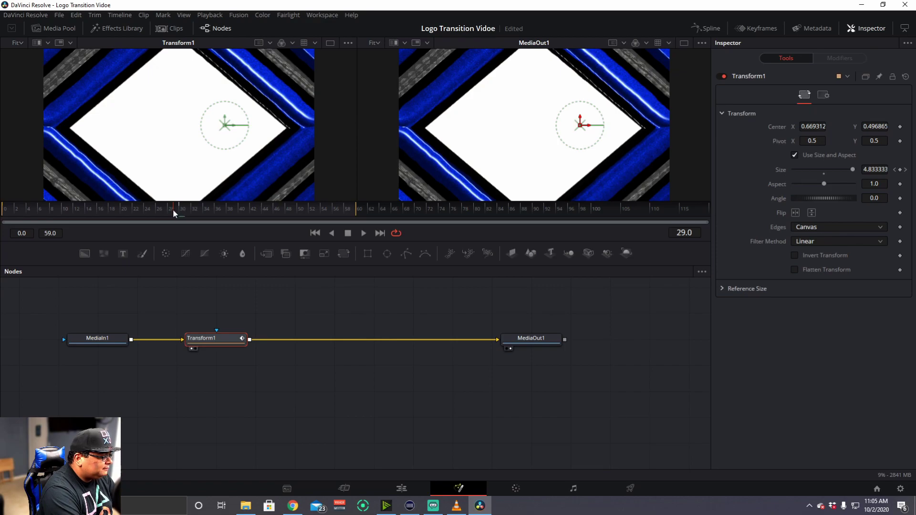
drag(173, 209, 353, 219)
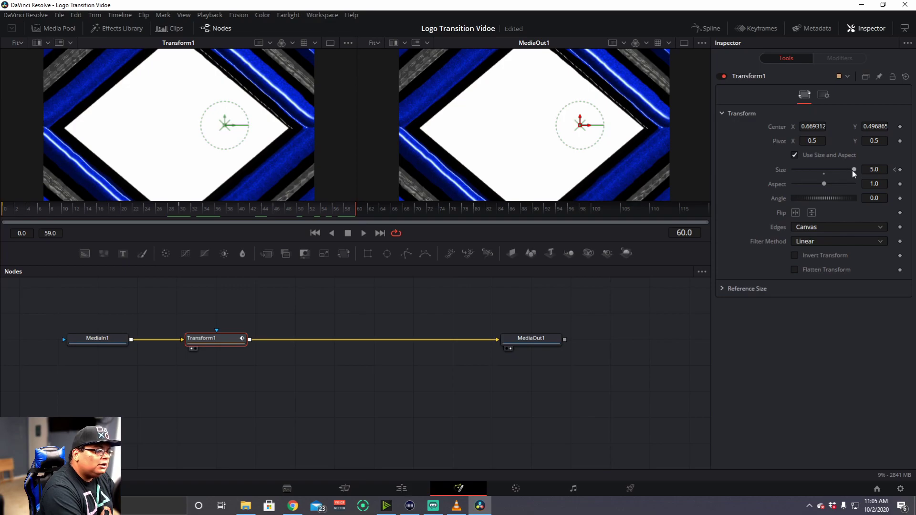
drag(855, 168, 699, 183)
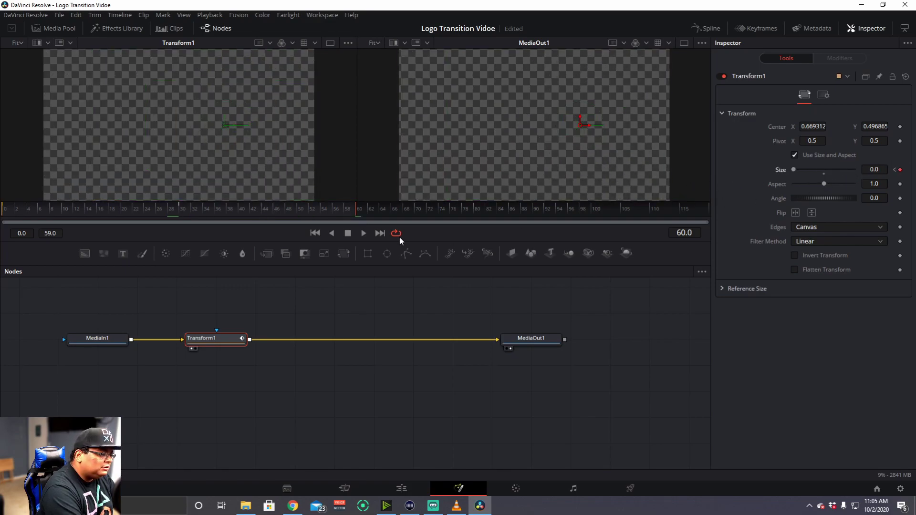
- Play back the logo's grow-and-shrink animation and return to frame 30
drag(358, 205, 288, 223)
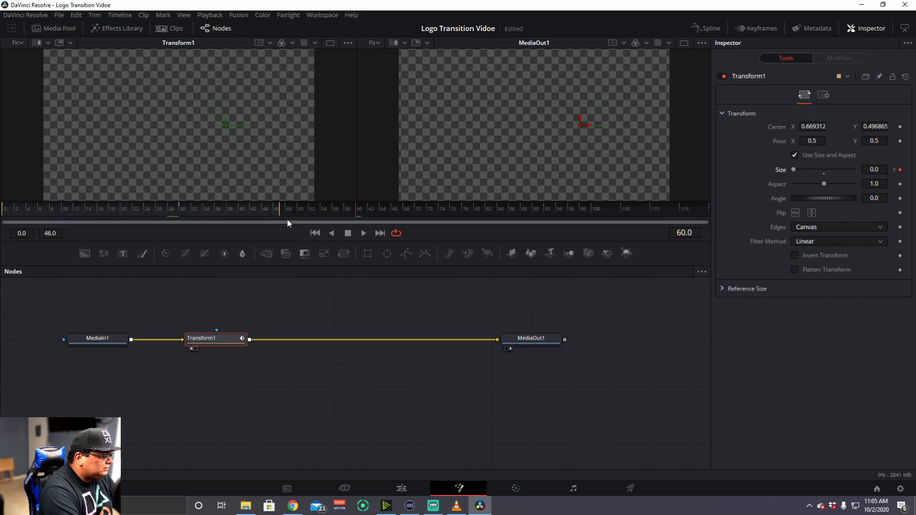
click(363, 235)
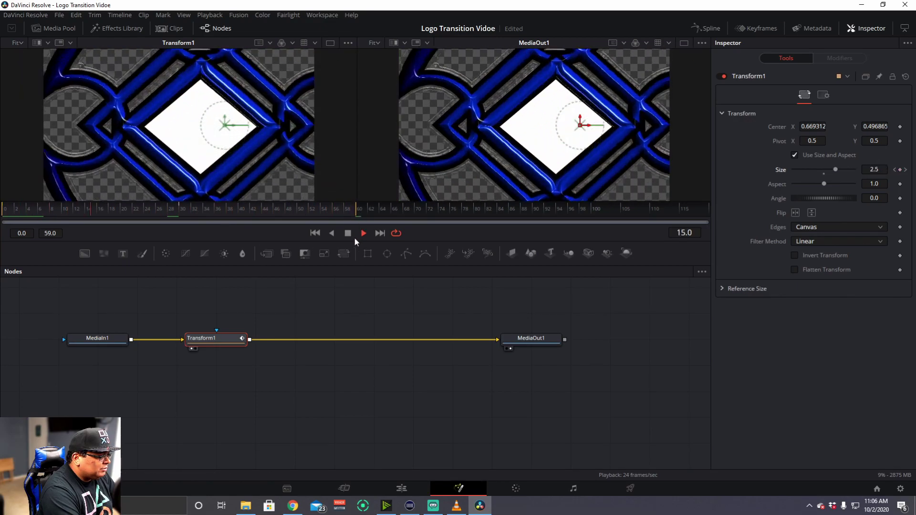
click(348, 233)
drag(236, 211, 180, 212)
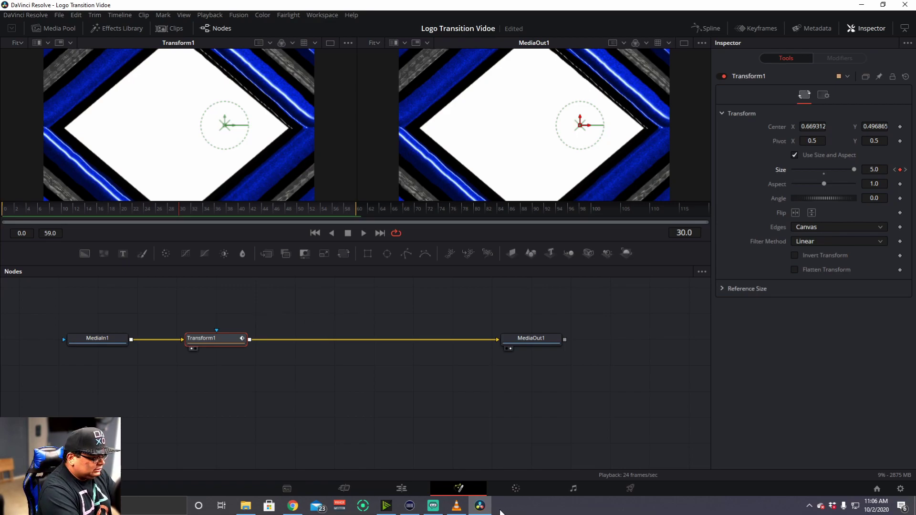
- Switch to the Edit page and play the compound clip from the start of the timeline
click(401, 488)
drag(422, 284, 307, 287)
click(564, 250)
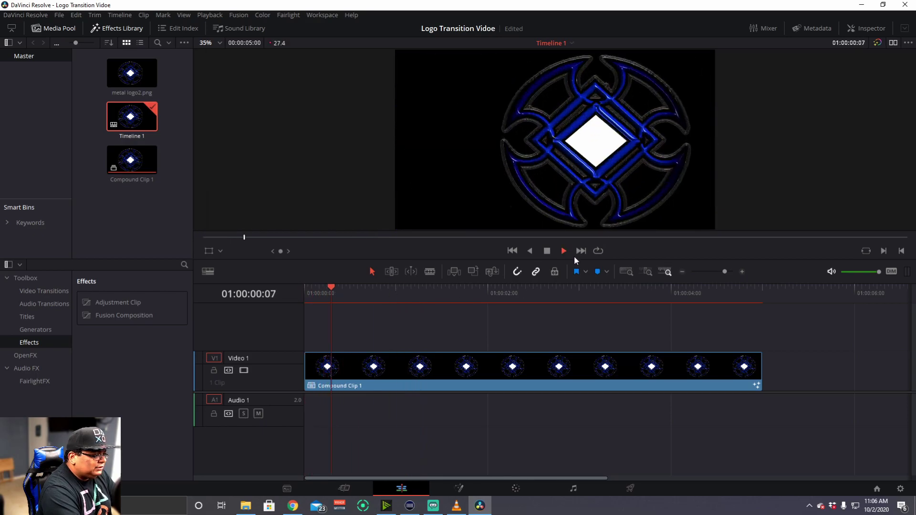
click(546, 251)
- Trim the end of Compound Clip 1 to 01:00:02:13, where the animation finishes, and play the shortened clip
drag(628, 292, 538, 301)
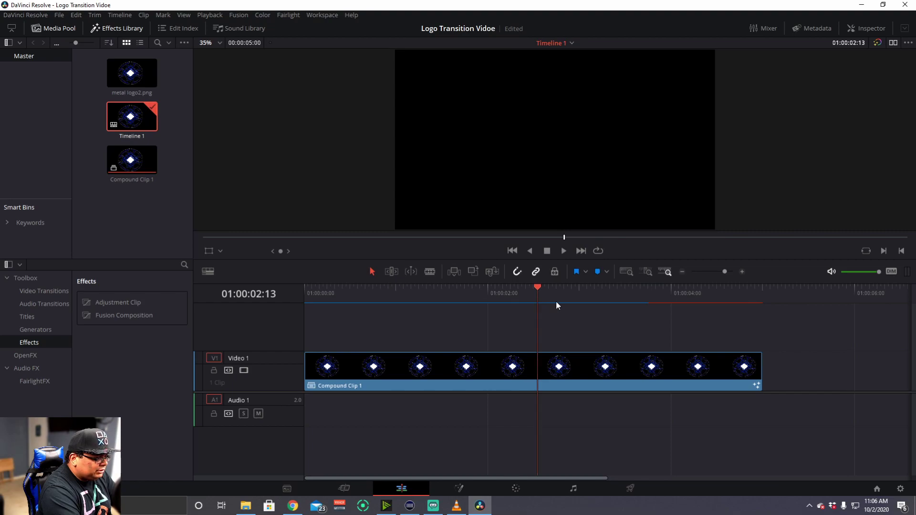
drag(761, 369, 538, 370)
drag(537, 290, 257, 302)
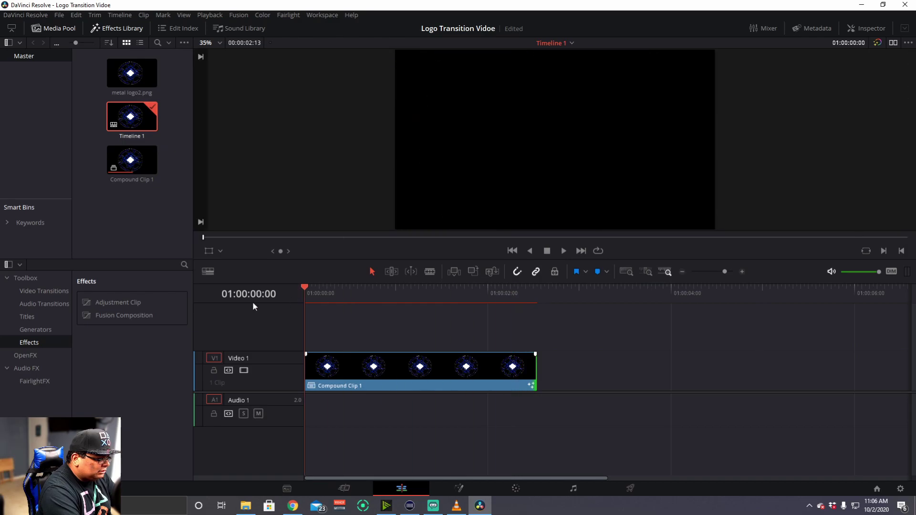
click(562, 251)
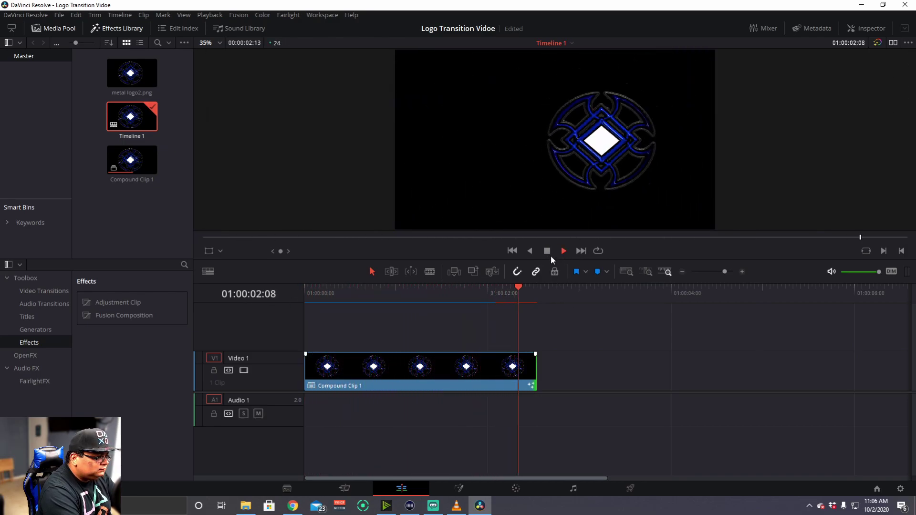
mouse_move(537, 290)
mouse_down()
mouse_move(502, 290)
mouse_move(533, 292)
mouse_up()
- Return to the Fusion page and keyframe the Transform1 angle at -720.0 at frame 0
click(465, 490)
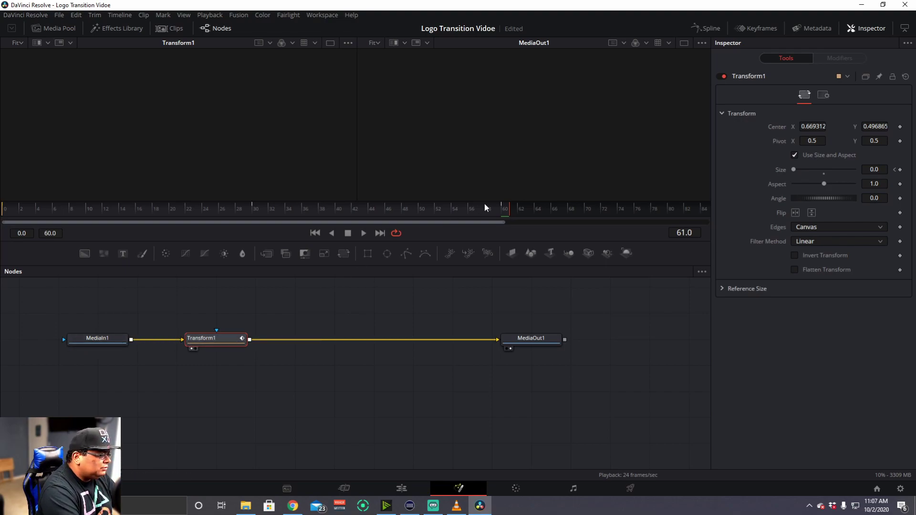
click(363, 233)
drag(84, 205, 4, 207)
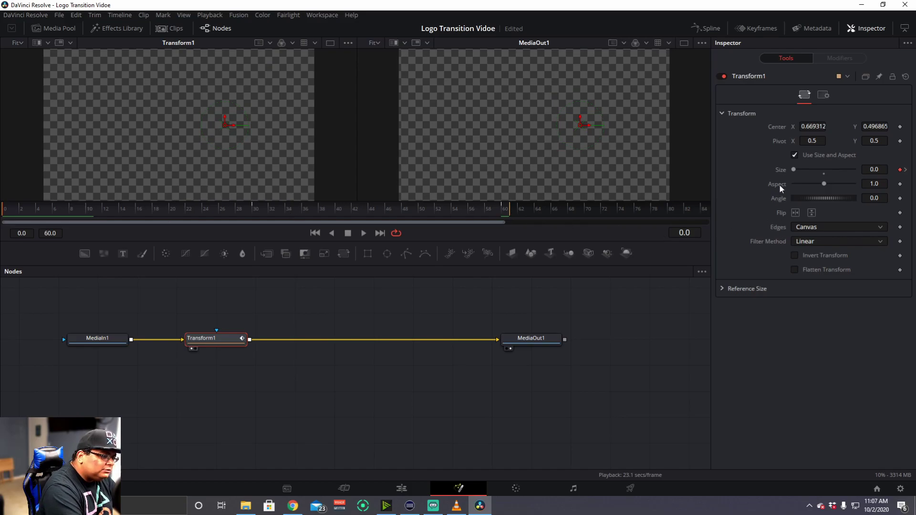
click(46, 206)
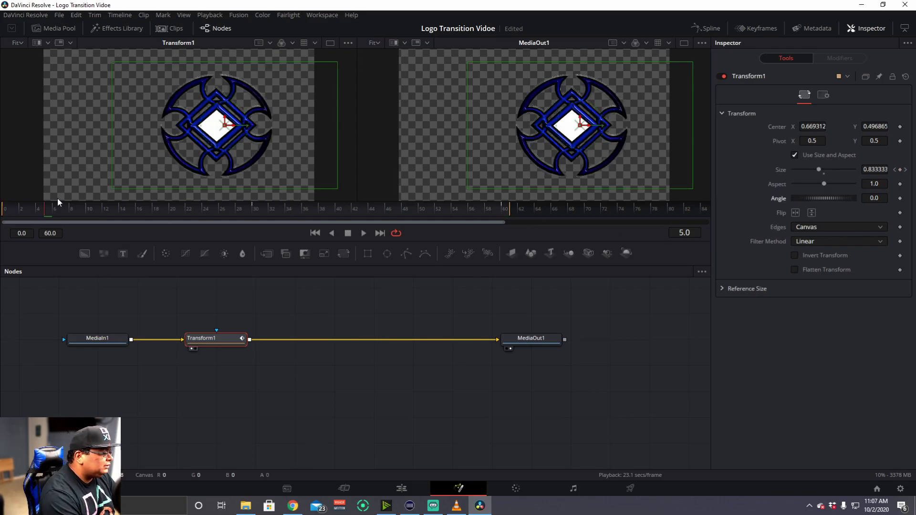
drag(41, 213, 6, 211)
click(877, 199)
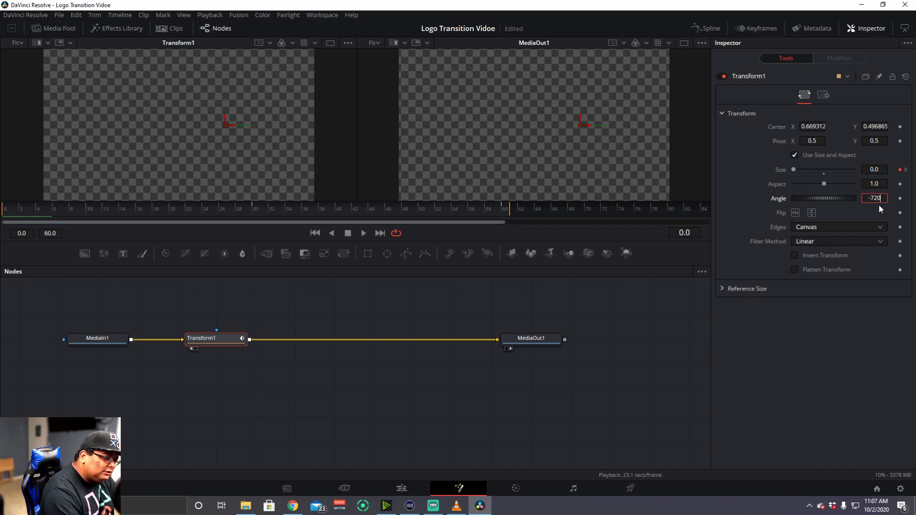
key(Return)
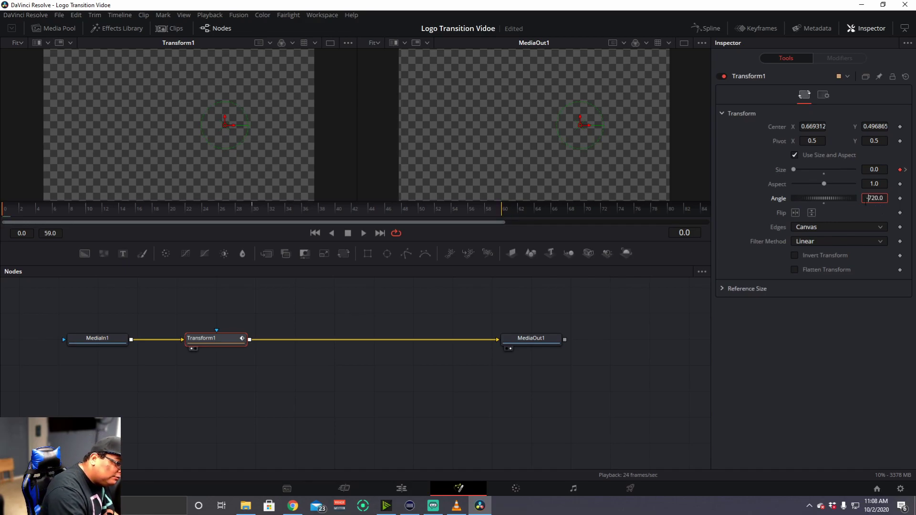
click(900, 198)
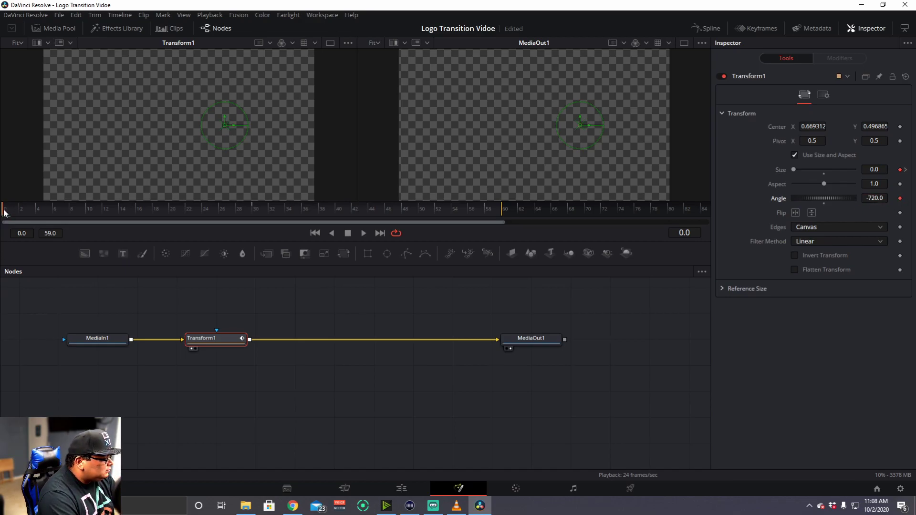
- Keyframe the Transform1 angle at 720.4 at frame 60
drag(4, 212, 502, 214)
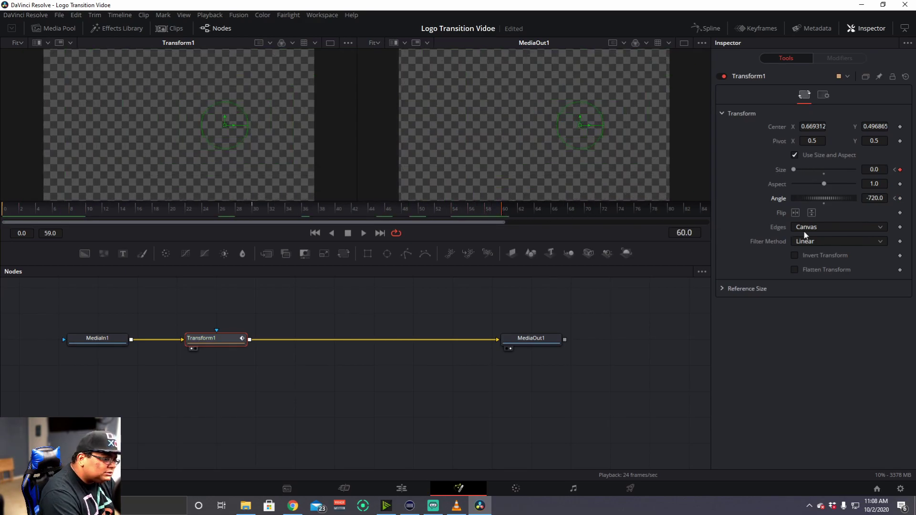
click(872, 200)
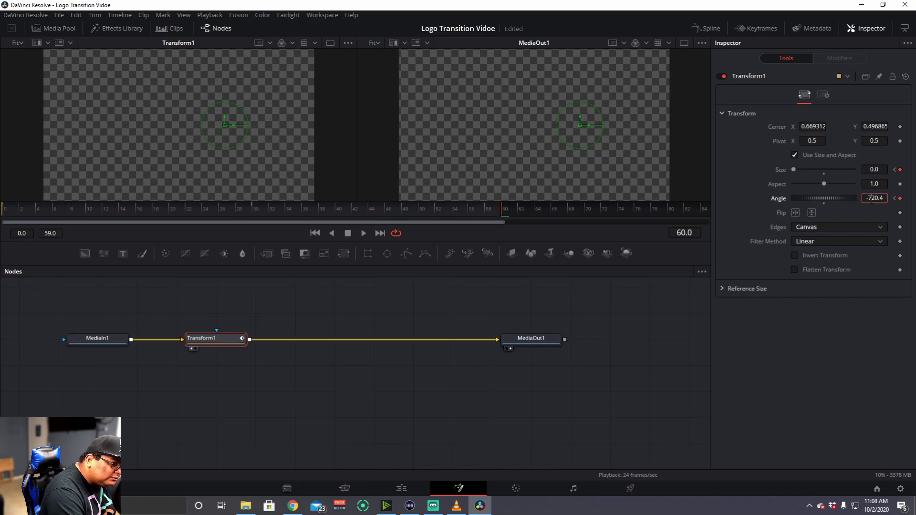
key(BackSpace)
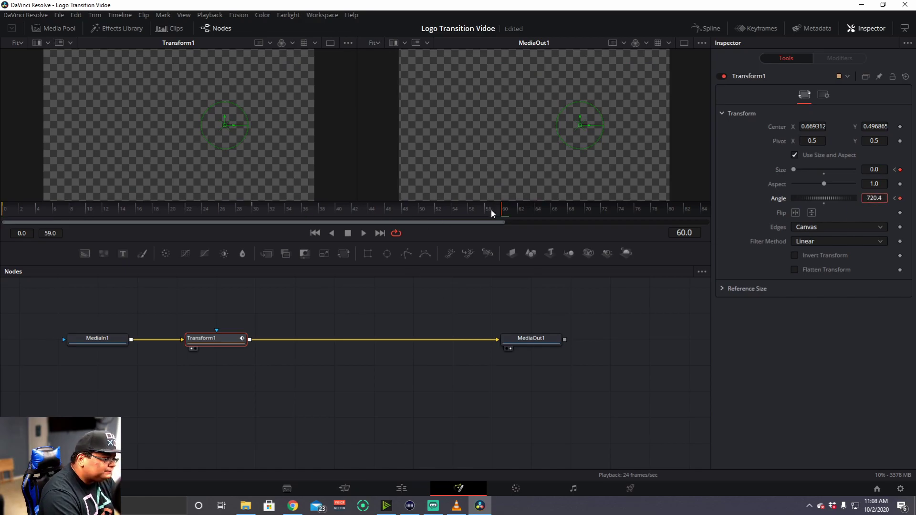
- Play back the spinning logo animation from frame 0 and scrub back to frame 7
drag(502, 215, 3, 260)
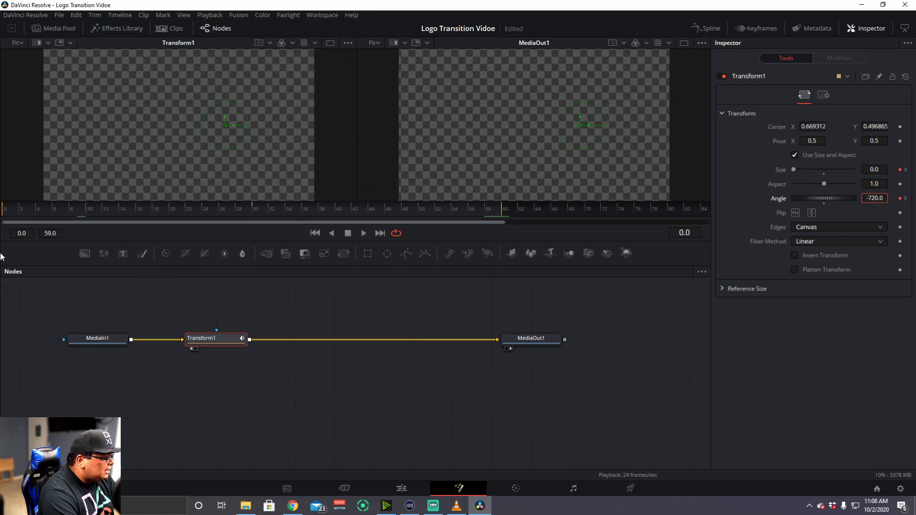
click(363, 233)
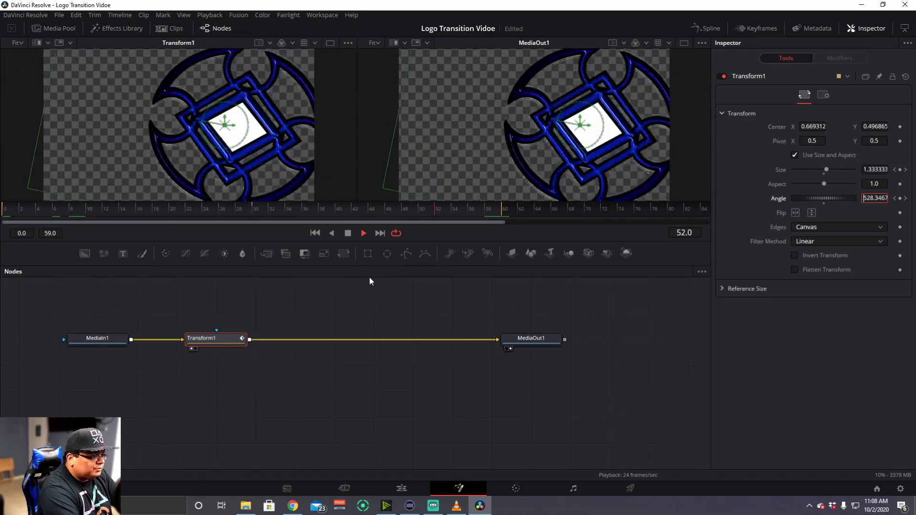
click(348, 233)
drag(190, 208, 62, 210)
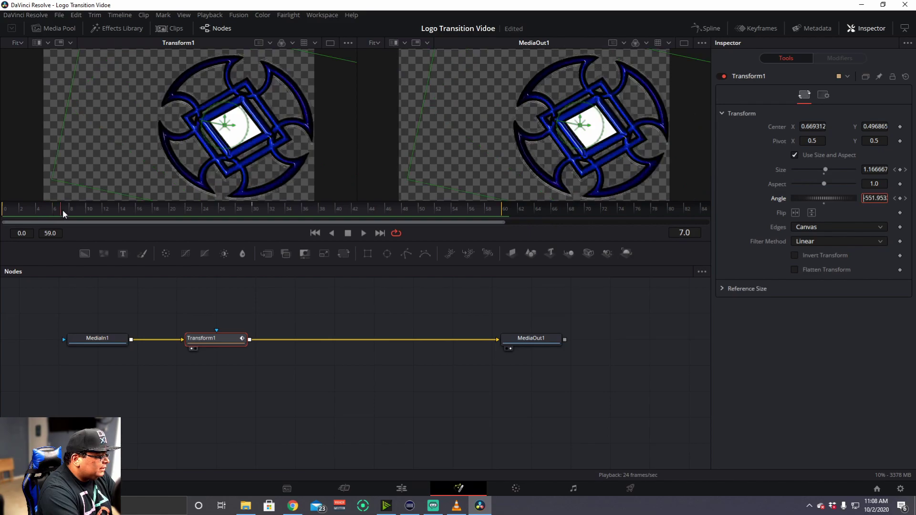
- Display the Transform1 size and angle curves fitted in the Spline editor and smooth all their keyframes
click(705, 29)
click(371, 298)
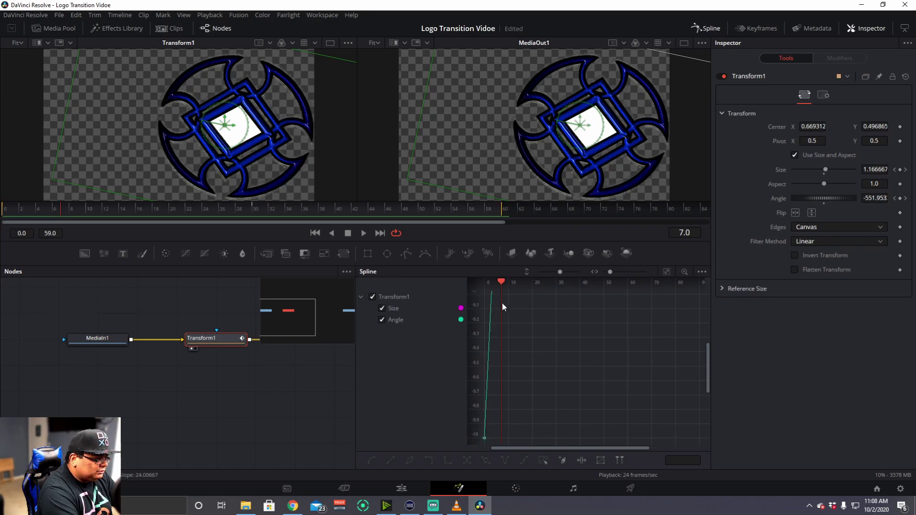
click(666, 272)
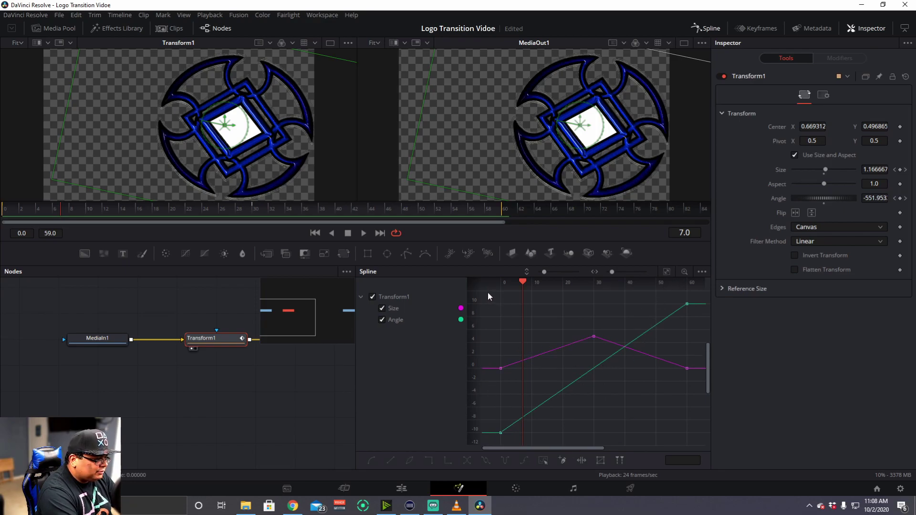
drag(488, 292, 698, 444)
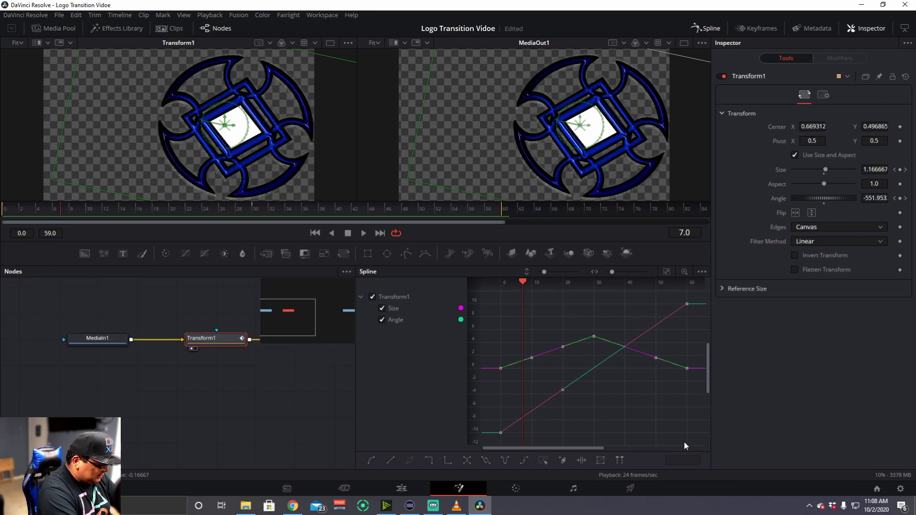
key(s)
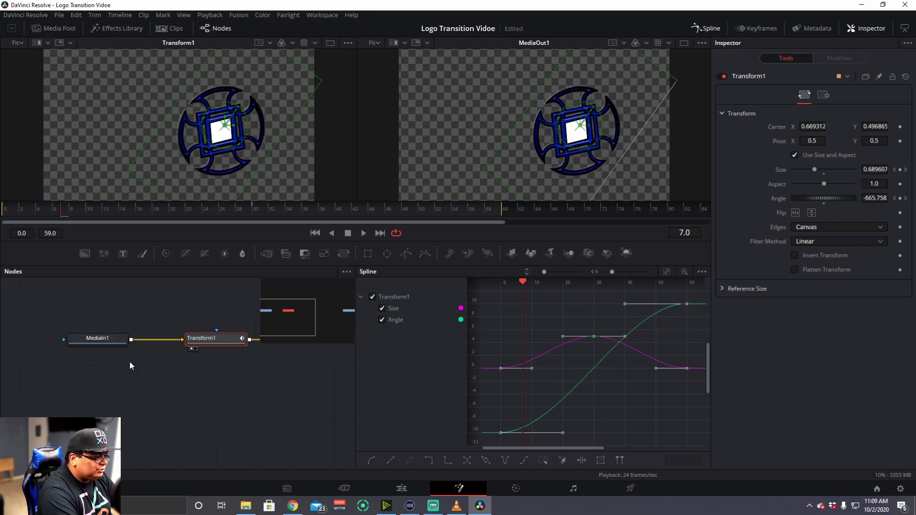
- Play back the smoothed animation and park the playhead on frame 30
click(364, 233)
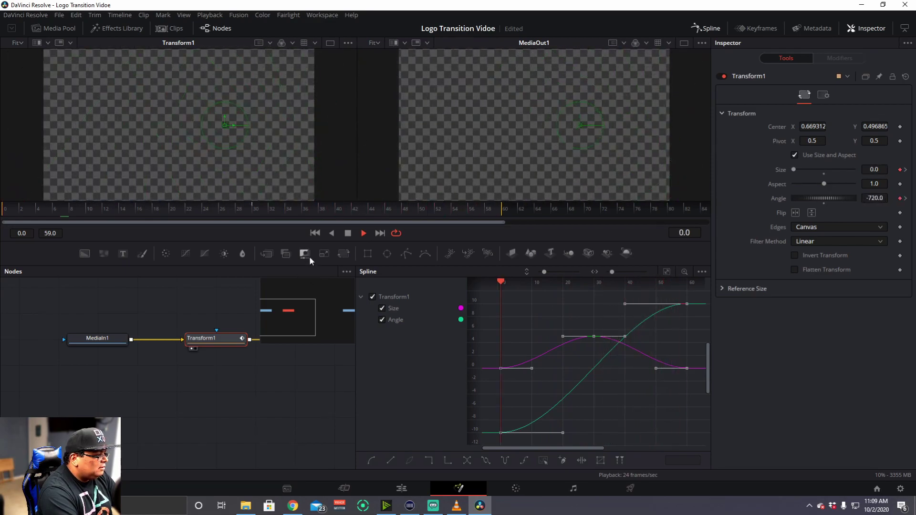
click(348, 233)
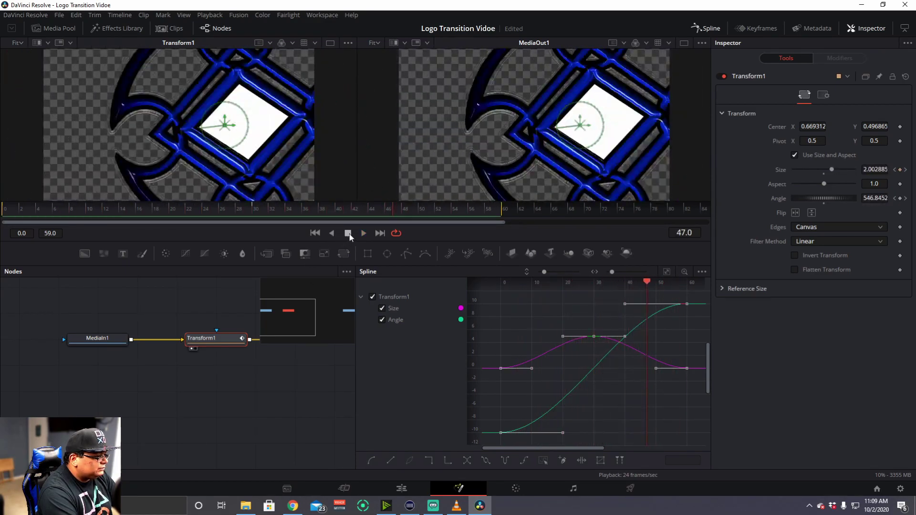
drag(394, 210, 258, 207)
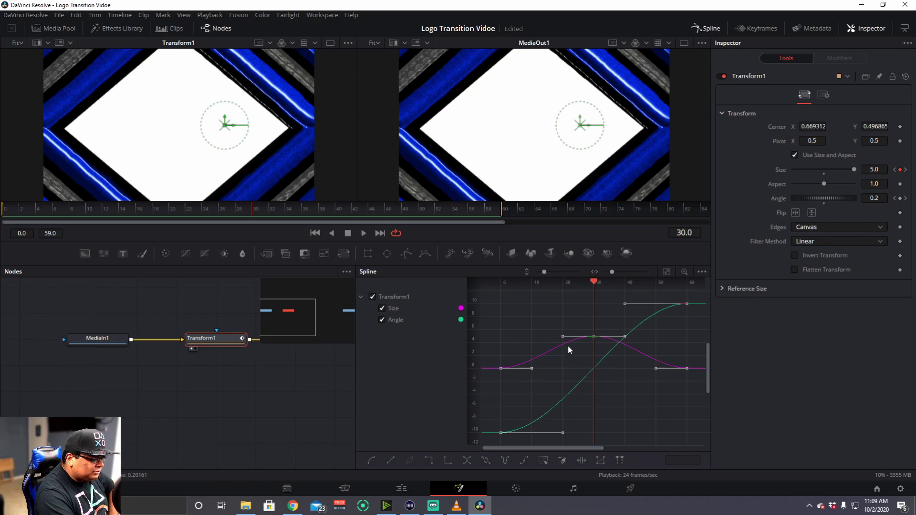
- Extend both handles of the size keyframe at frame 30 horizontally to about frames 7 and 55, and play back the animation
drag(561, 338, 521, 339)
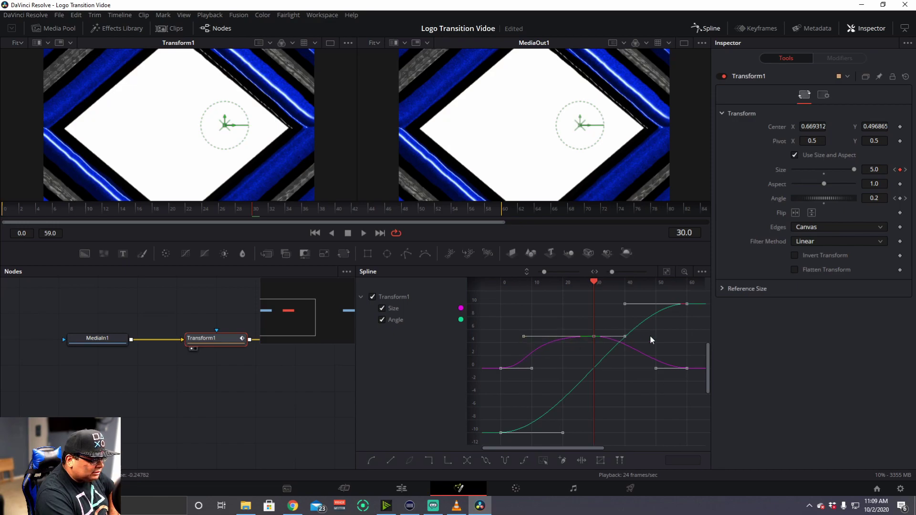
drag(624, 336, 672, 337)
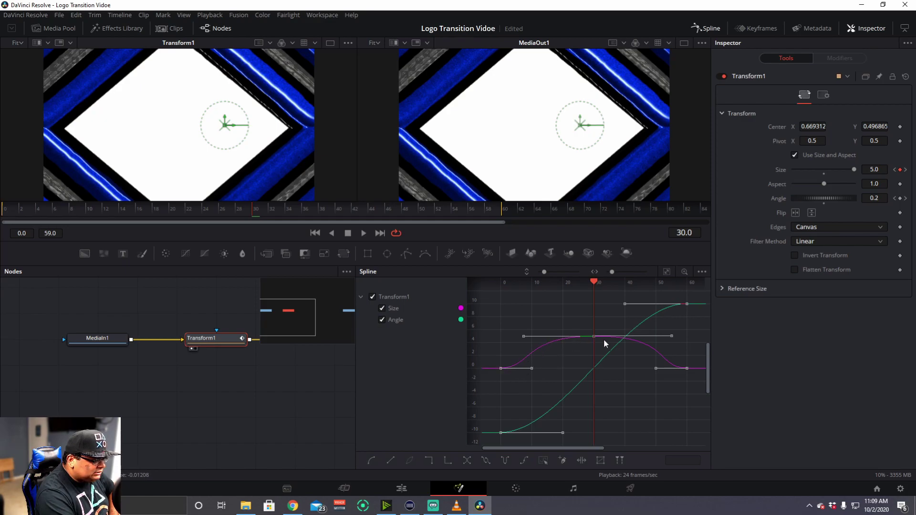
click(364, 233)
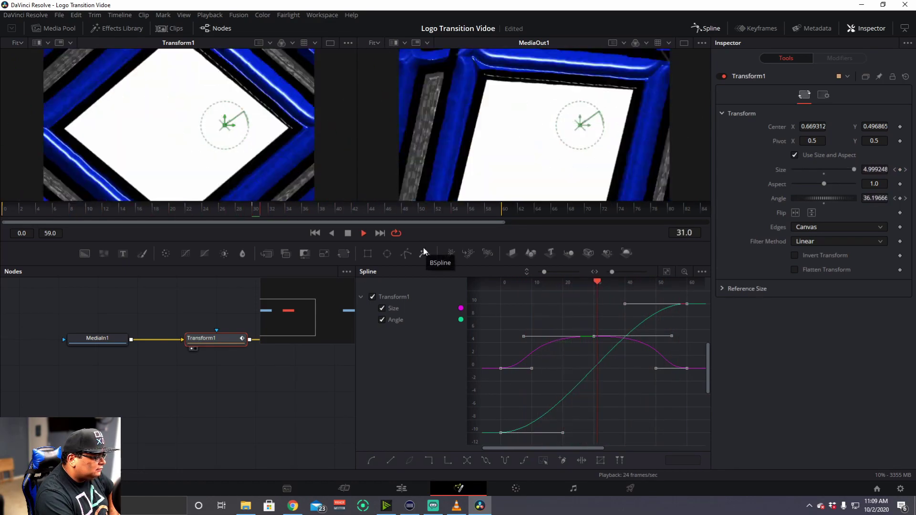
click(348, 234)
- Add an angle keyframe at frame 30 on the green curve and flatten its handles horizontally so the rotation eases to a pause
drag(188, 209, 252, 207)
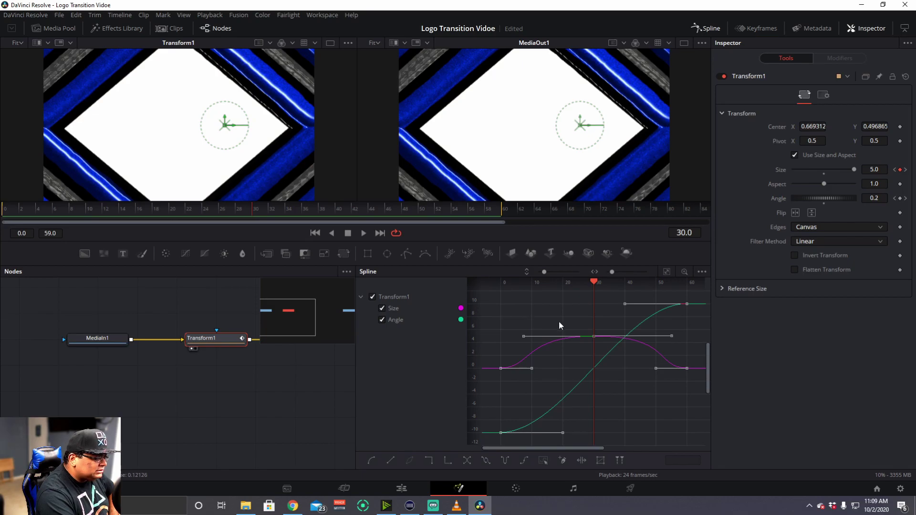
click(594, 369)
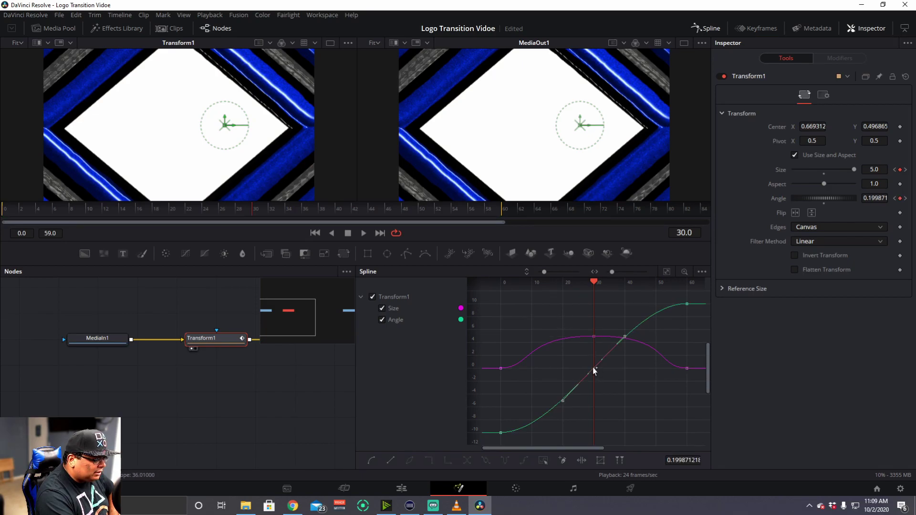
drag(562, 403, 538, 372)
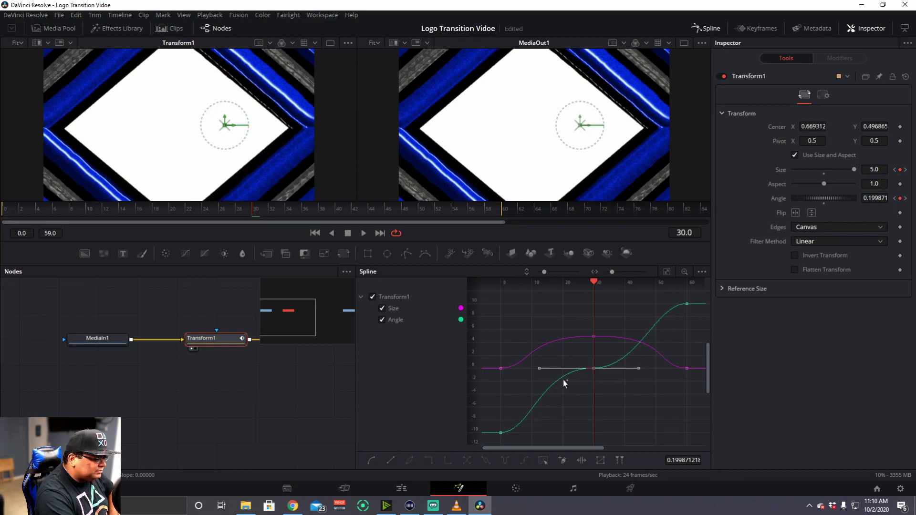
- Play back the logo animation from frame 0, inspect the pause at frame 30, and play it again
drag(254, 213, 5, 217)
click(365, 233)
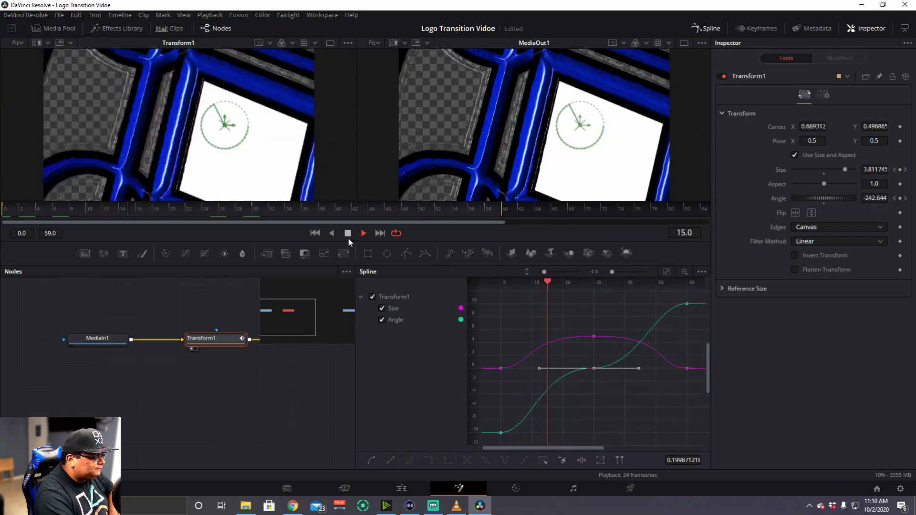
click(343, 233)
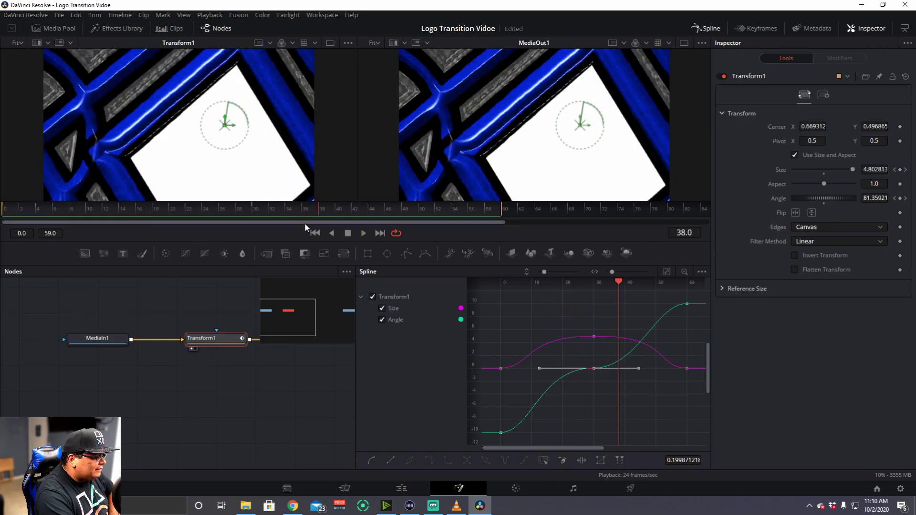
drag(316, 210, 255, 211)
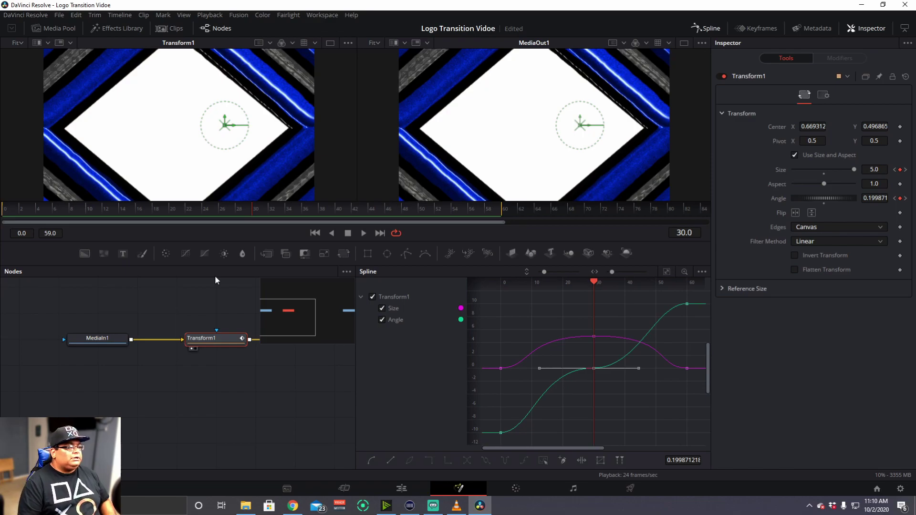
click(365, 234)
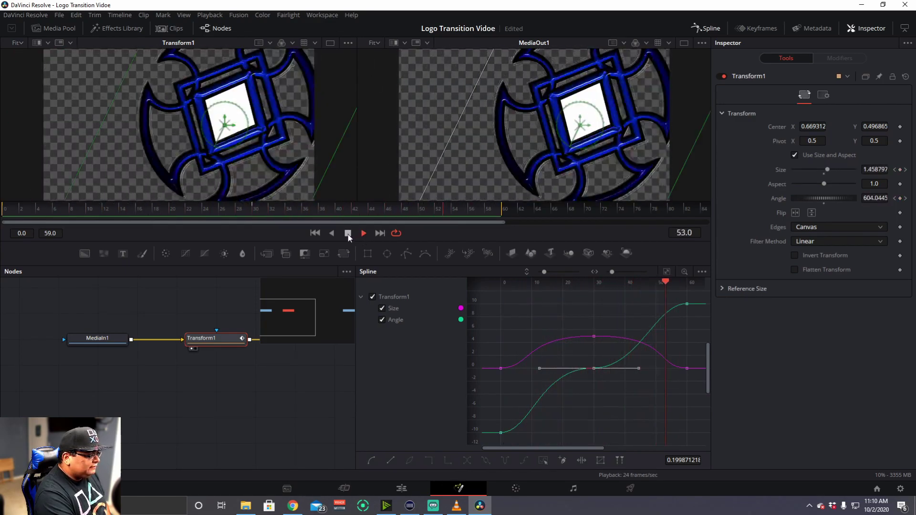
- Close the Spline editor, stop playback, and play Timeline 1 from its start on the Edit page
click(710, 27)
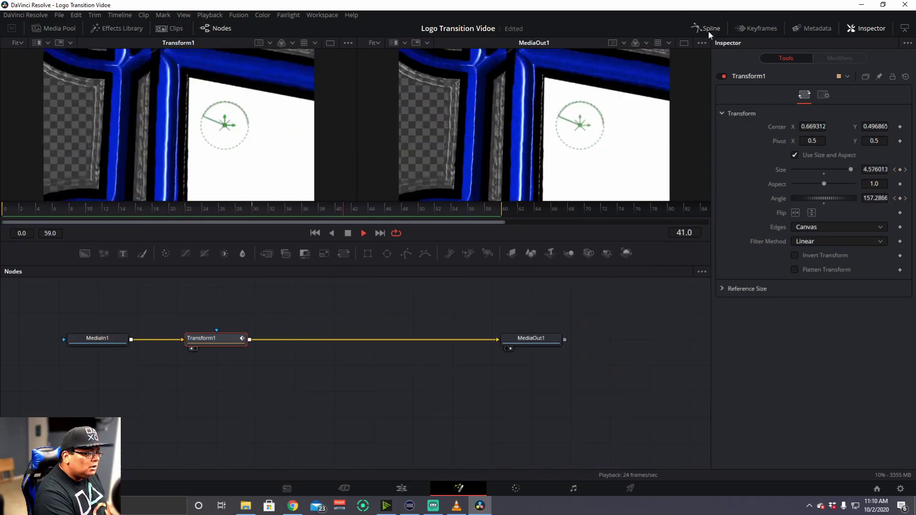
click(348, 234)
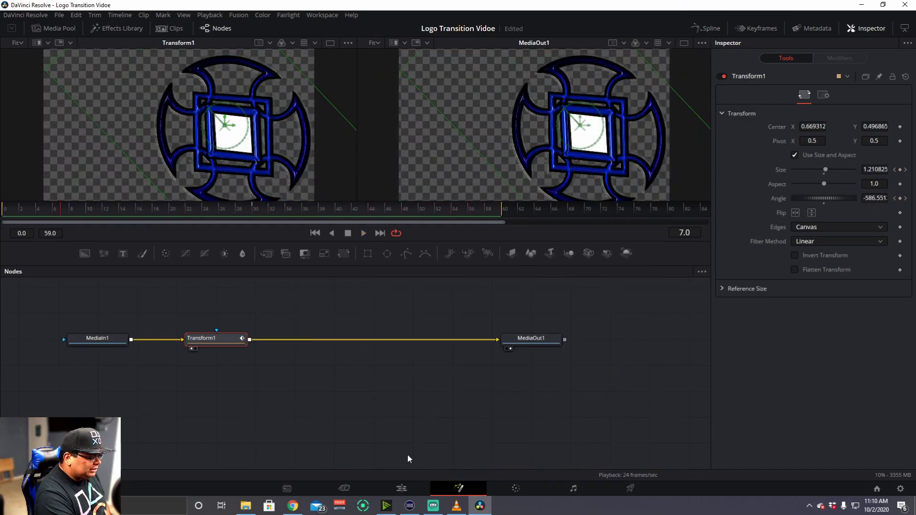
click(404, 490)
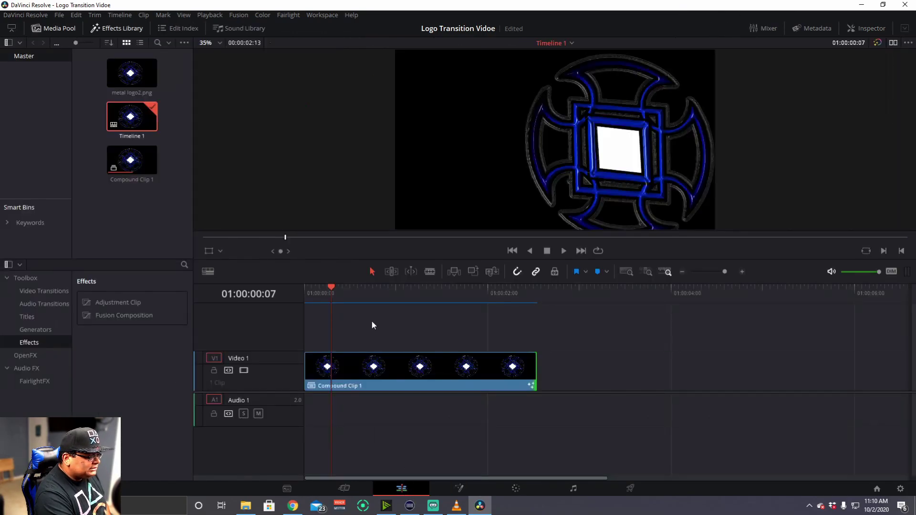
drag(323, 283, 304, 286)
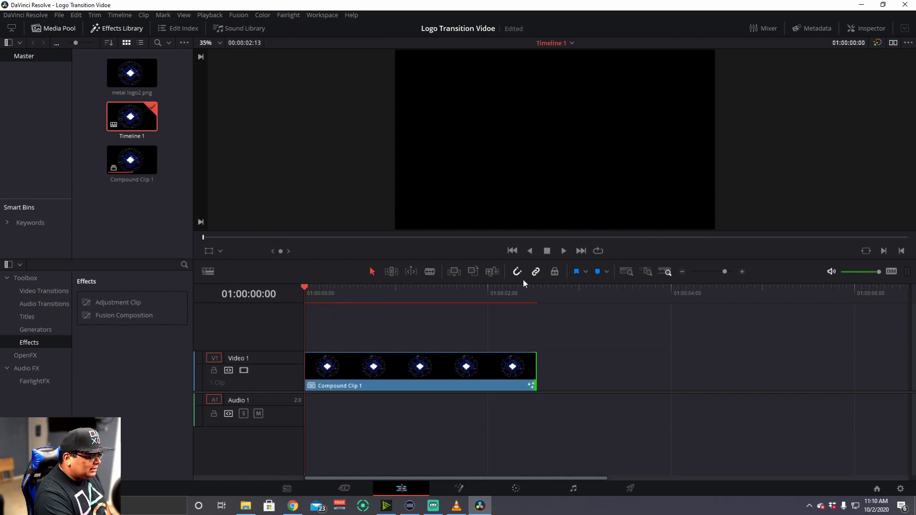
click(563, 251)
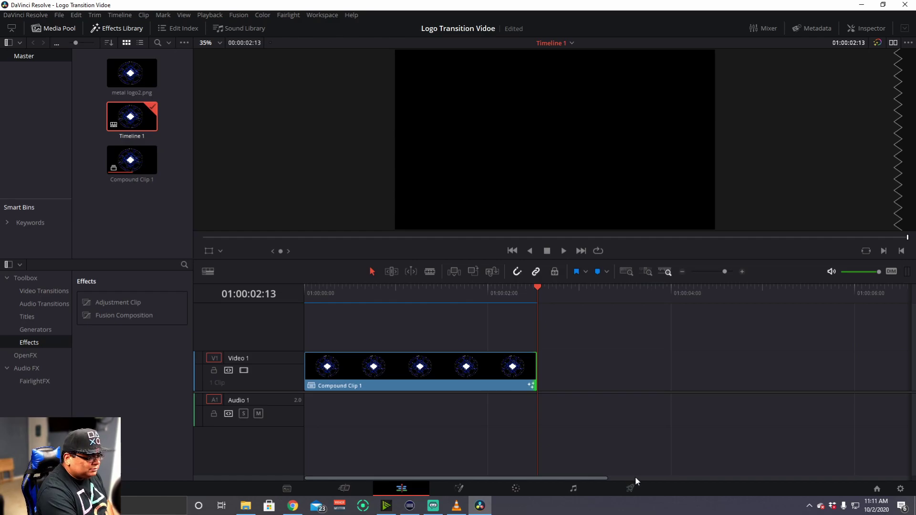
- On the Deliver page, set the QuickTime GoPro CineForm export type to RGB 16-bit and enable Export Alpha
click(630, 489)
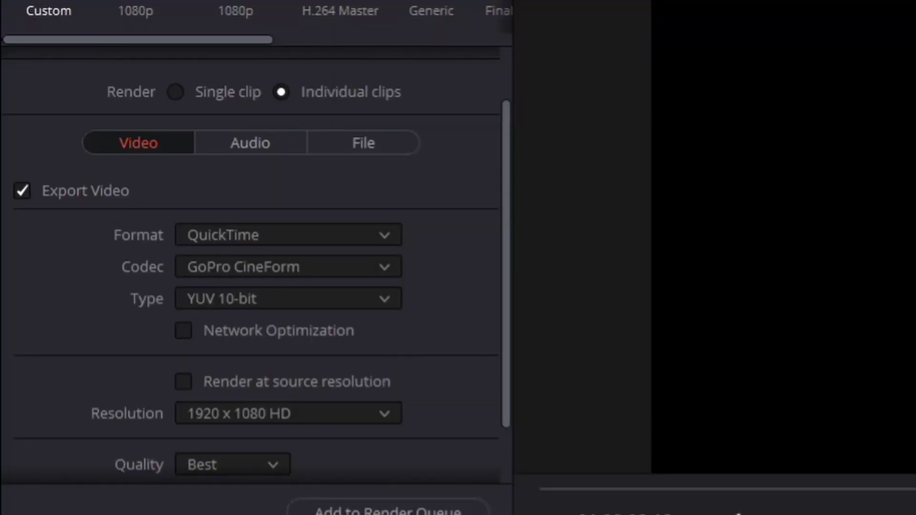
scroll(488, 307, up, 2)
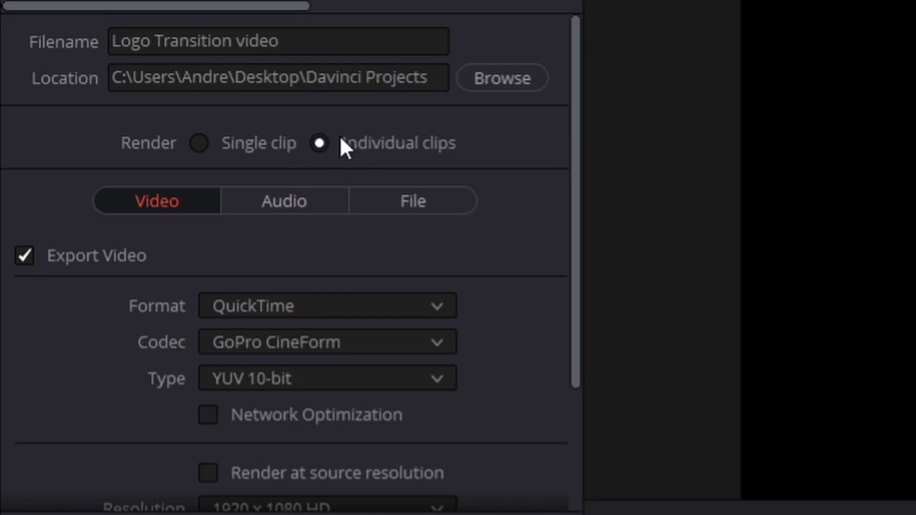
scroll(521, 167, down, 4)
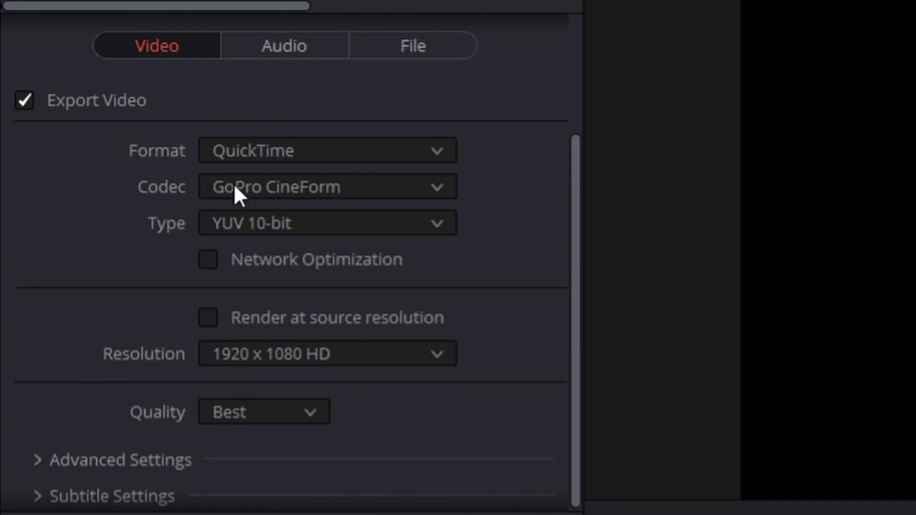
click(410, 223)
click(321, 262)
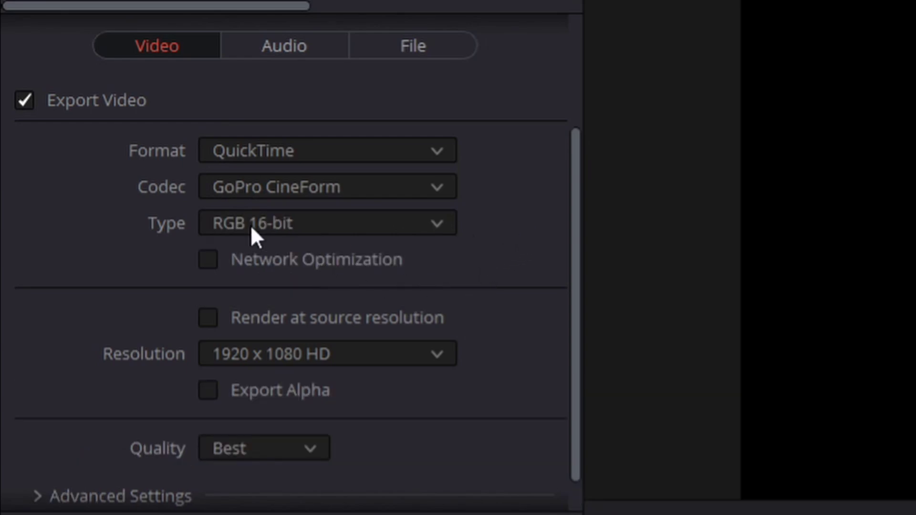
scroll(522, 248, down, 1)
scroll(511, 229, up, 2)
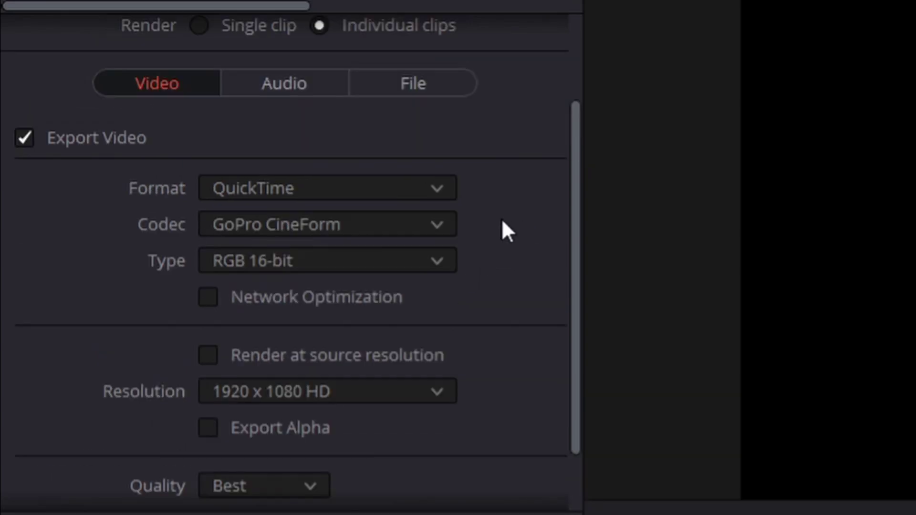
scroll(478, 215, down, 2)
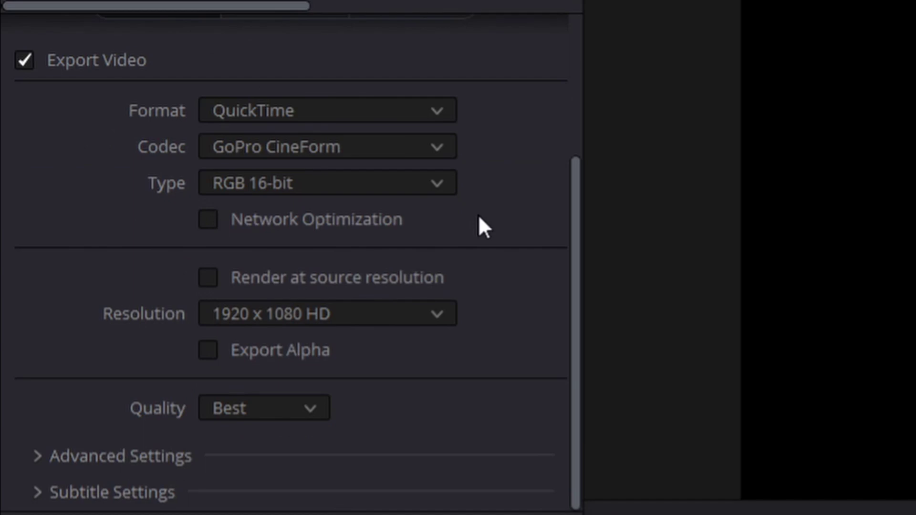
click(208, 350)
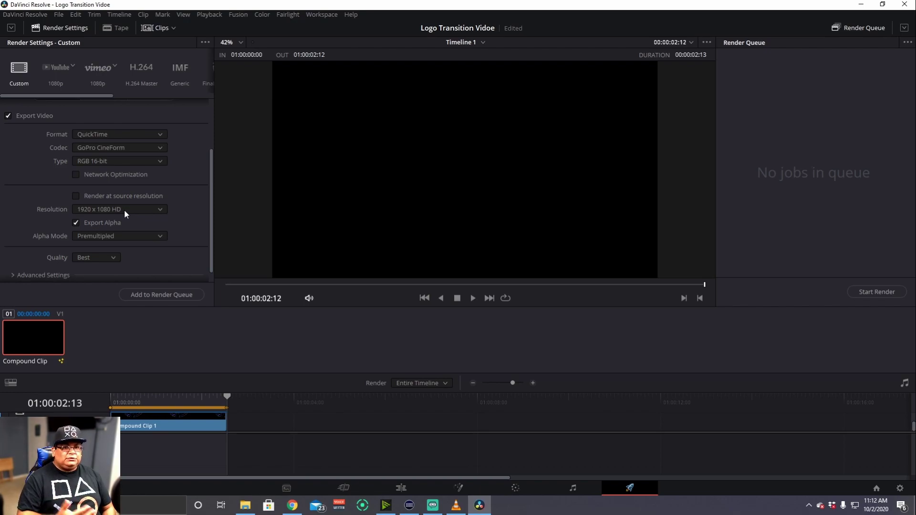
- Review the render settings, add the logo transition to the render queue, and render it
scroll(164, 197, down, 1)
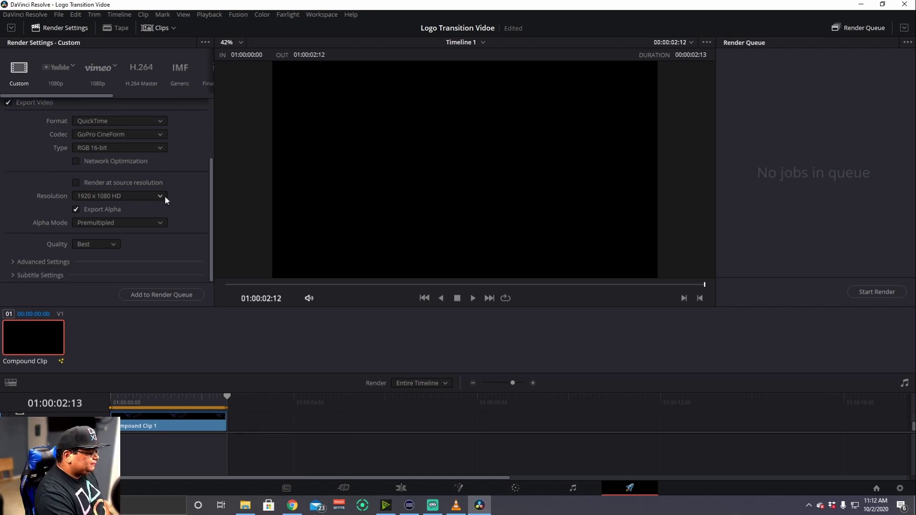
scroll(172, 236, up, 6)
scroll(175, 230, down, 3)
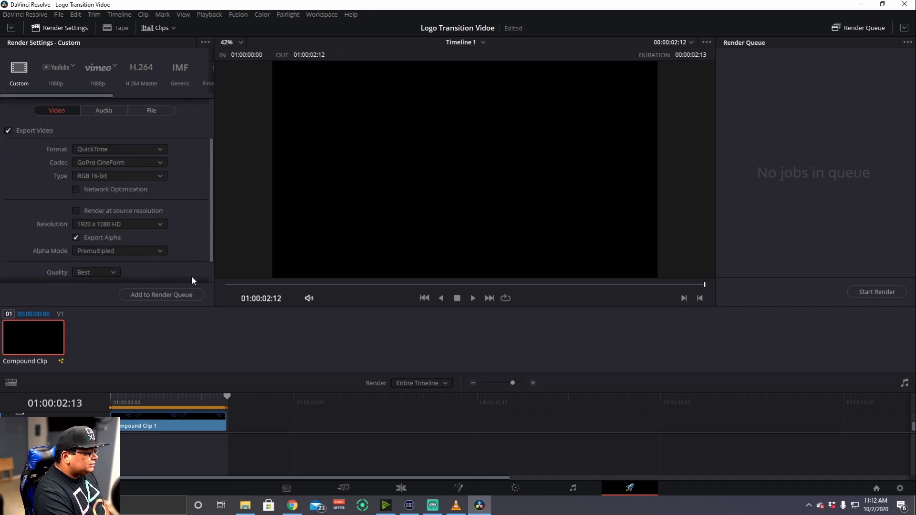
click(163, 294)
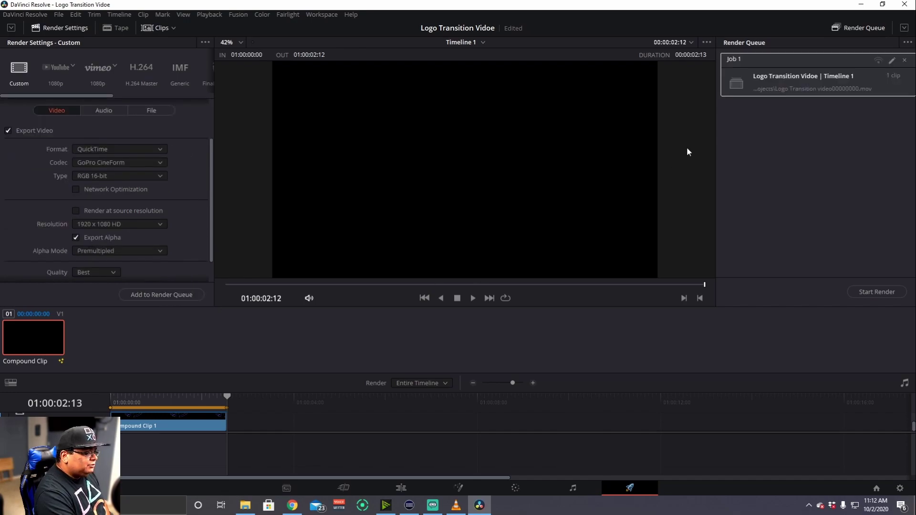
click(868, 291)
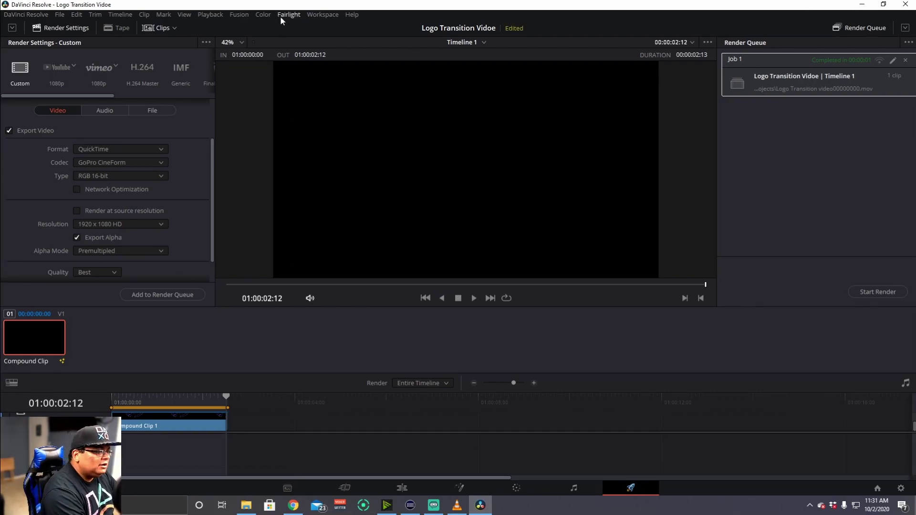
- Switch from DaVinci Resolve to Streamlabs OBS and add a new scene transition
click(868, 10)
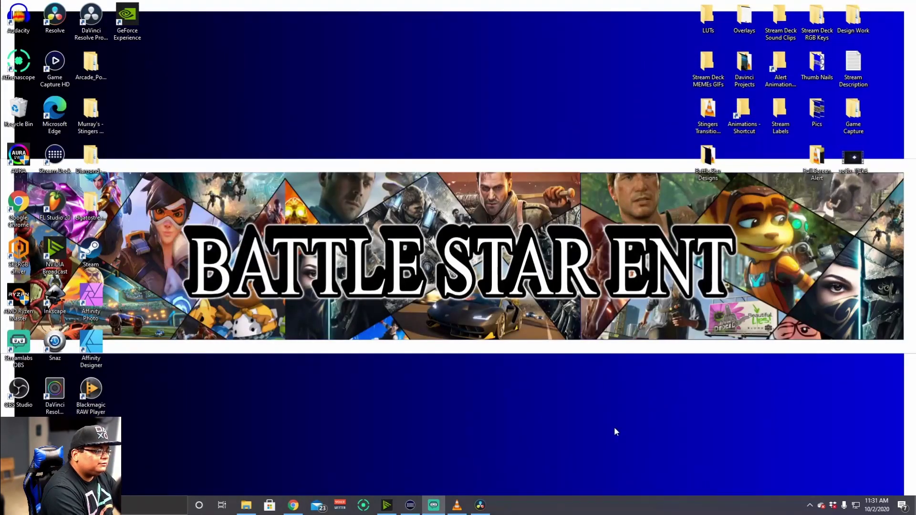
drag(915, 39, 411, 19)
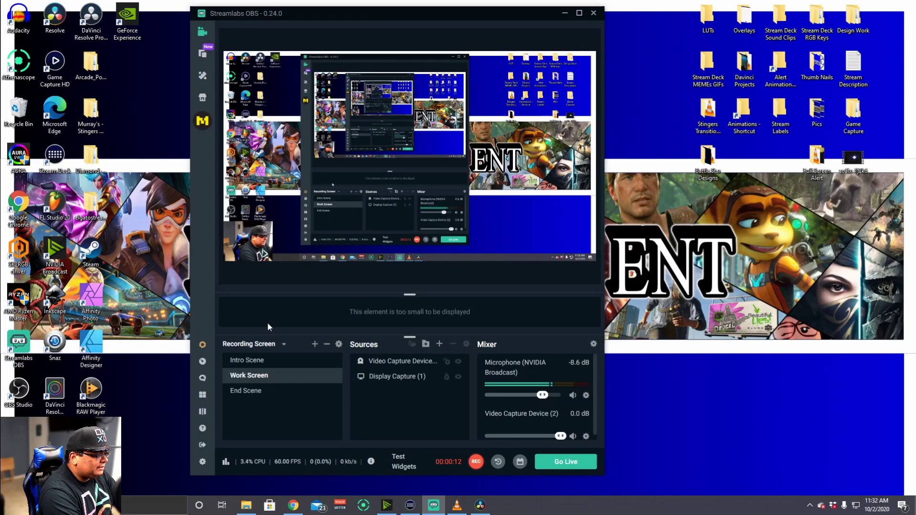
click(338, 346)
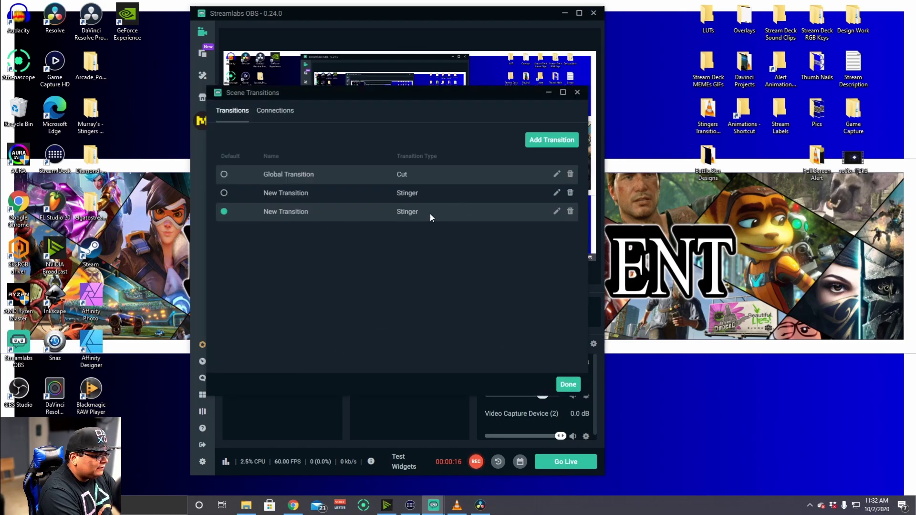
click(555, 146)
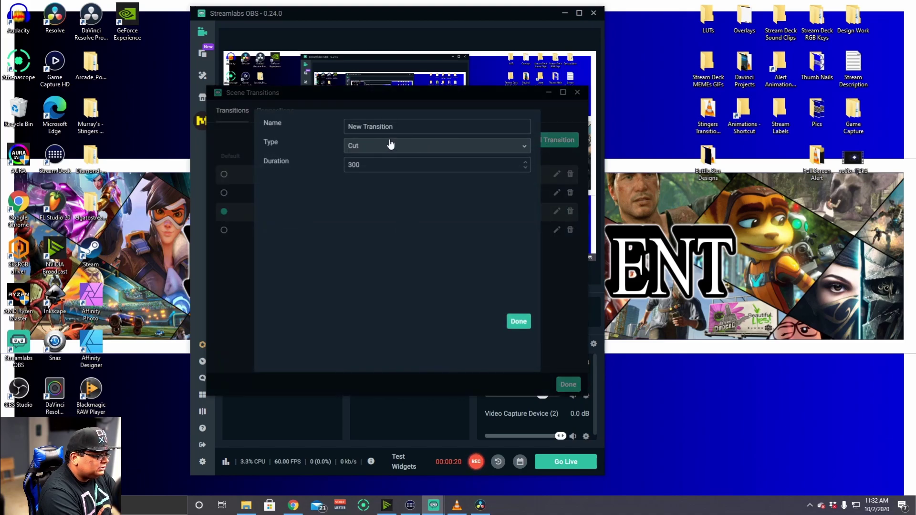
- Name the new transition "logo spin" and set its type to Stinger
drag(403, 126, 274, 130)
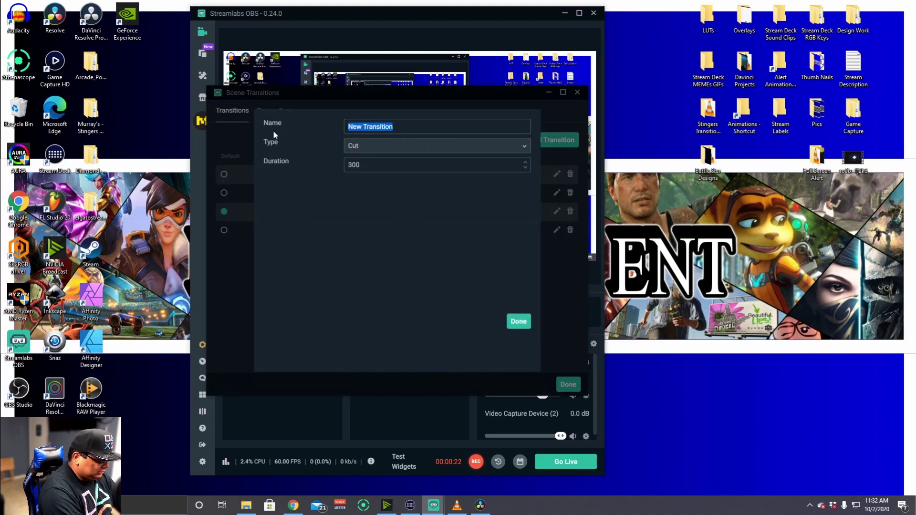
text(logo spin)
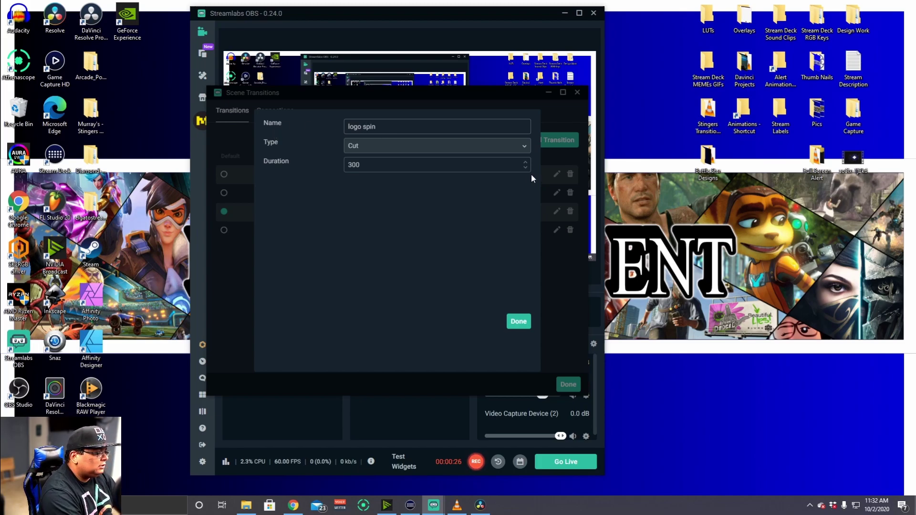
click(412, 149)
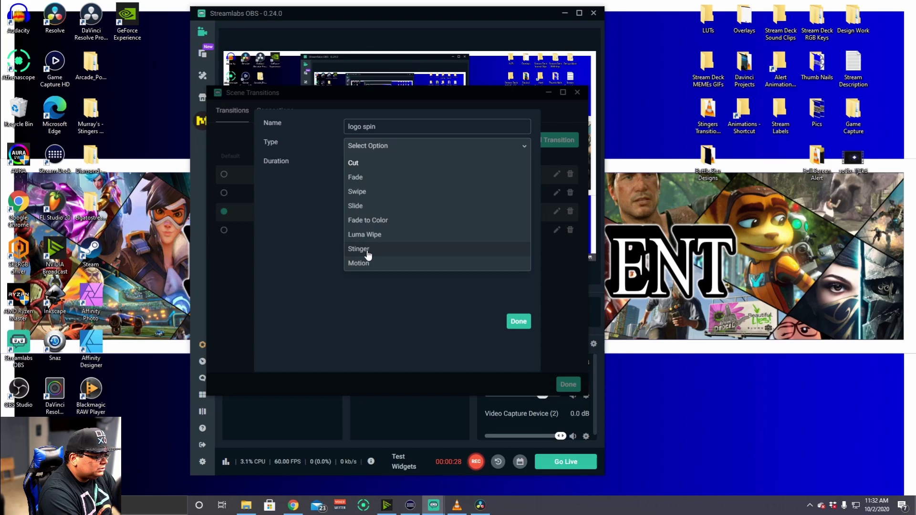
click(359, 249)
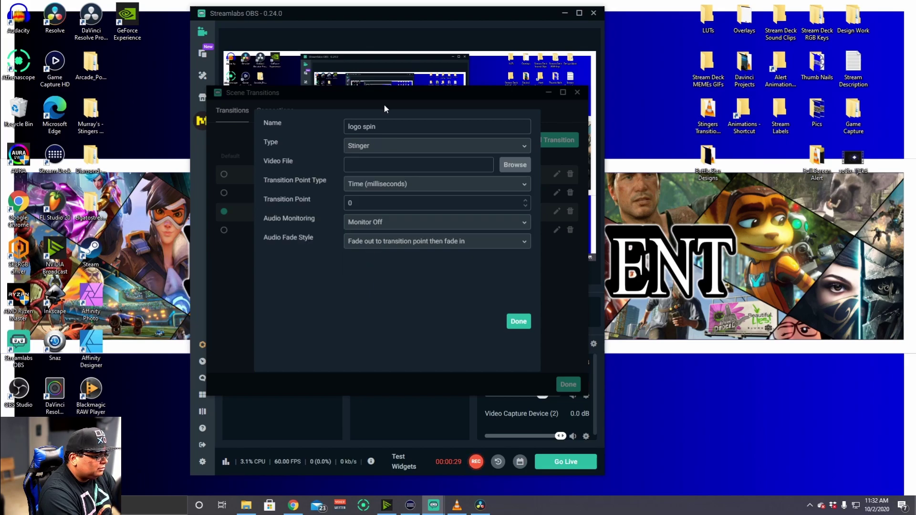
- Load Logo Transition video00000000 from Davinci Projects as the stinger video and set the transition point to frame 30
click(516, 169)
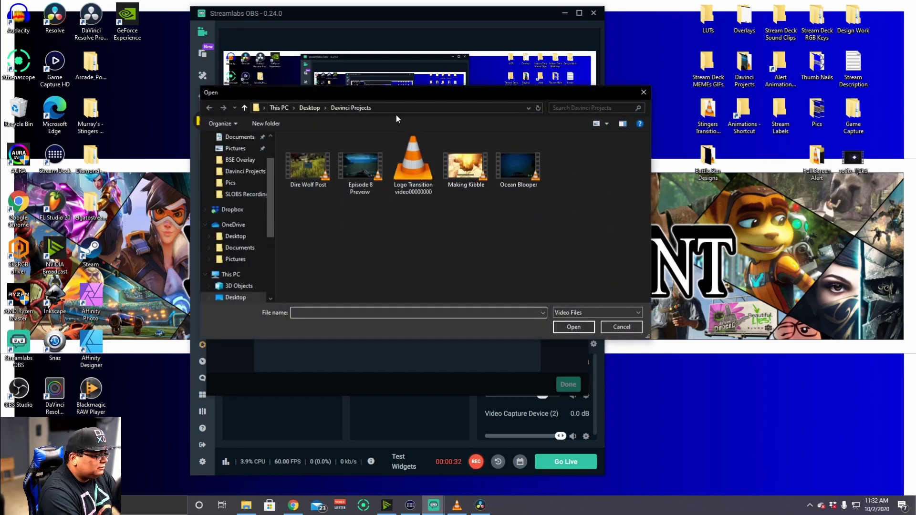
double_click(423, 175)
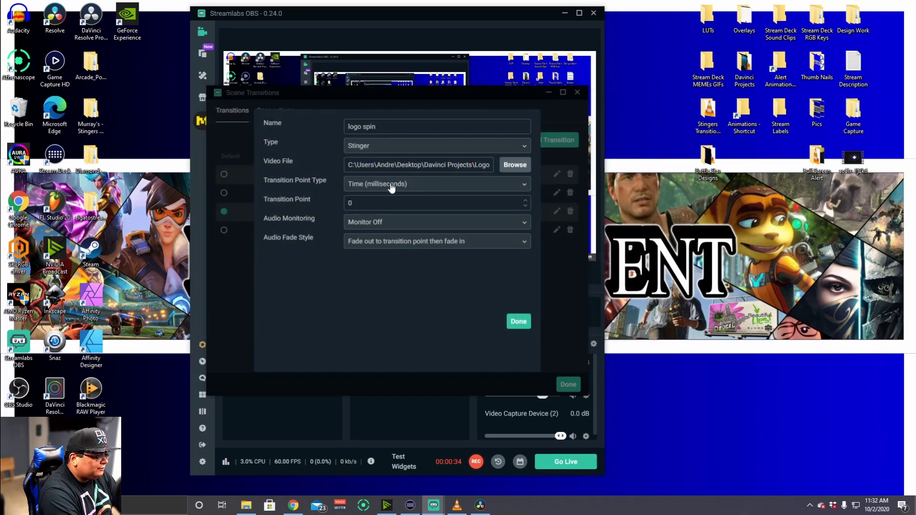
click(432, 190)
click(372, 219)
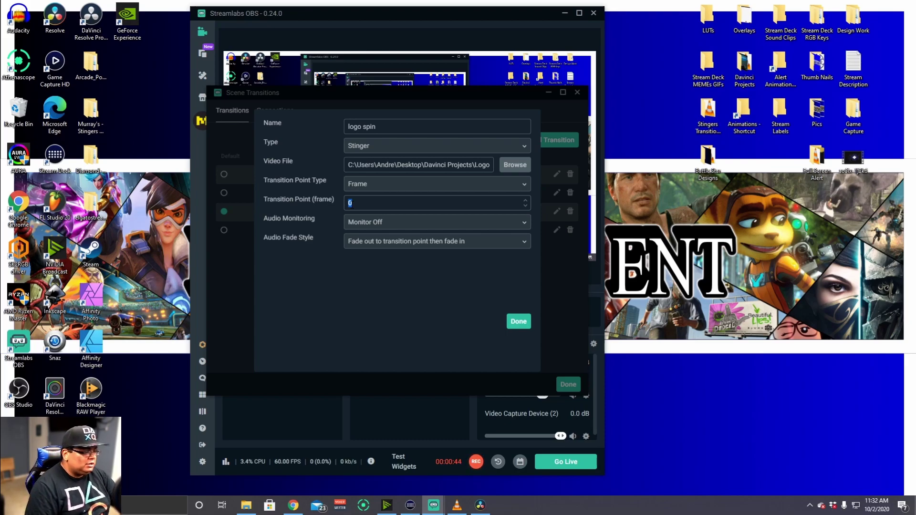
text(30)
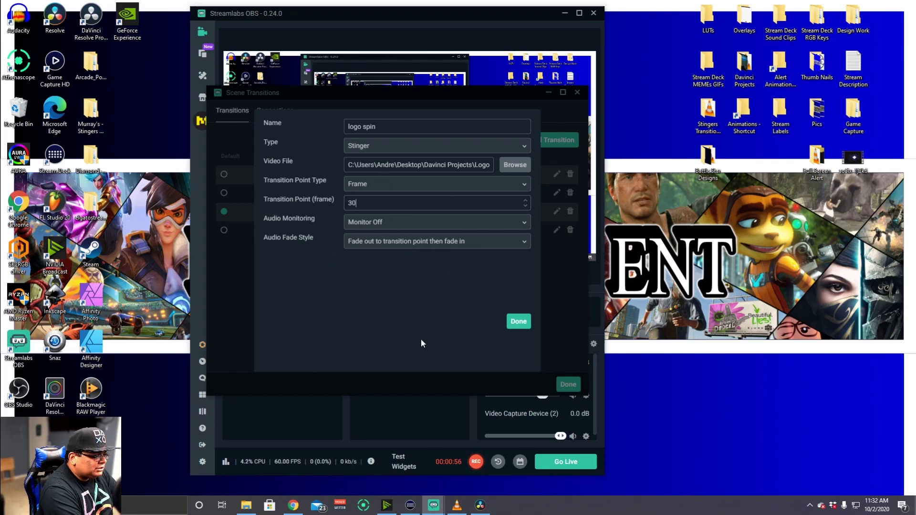
click(519, 322)
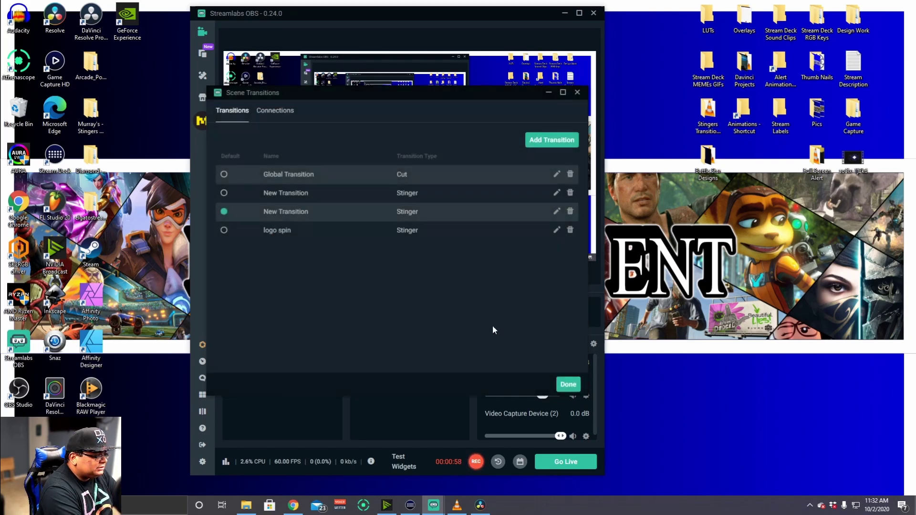
- Make "logo spin" the default scene transition and finish the transition settings
click(224, 230)
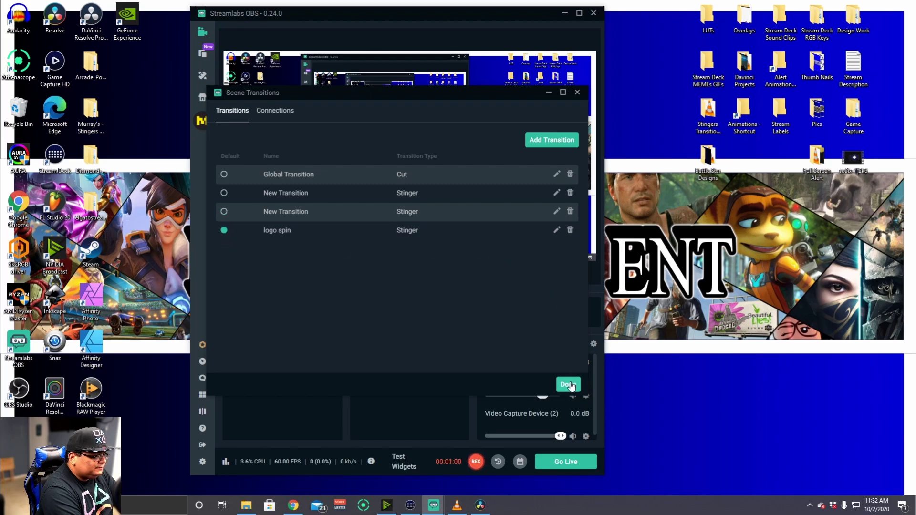
click(568, 385)
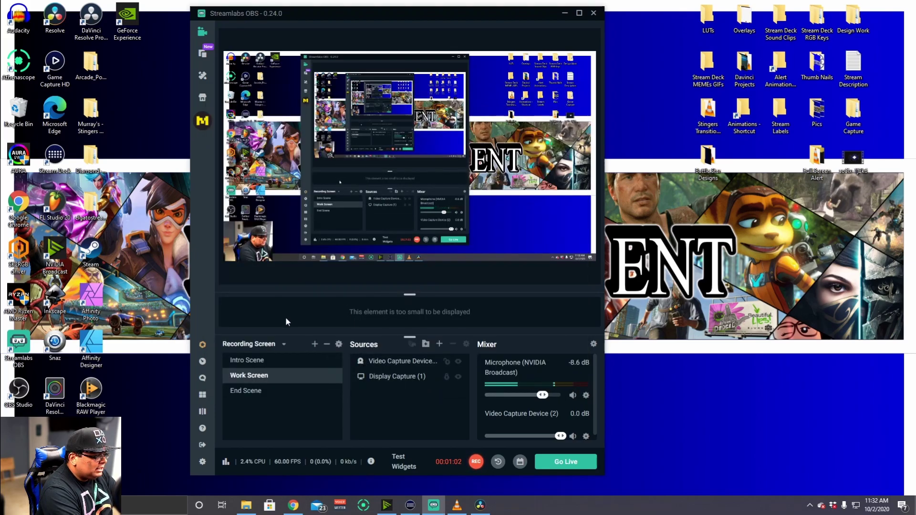